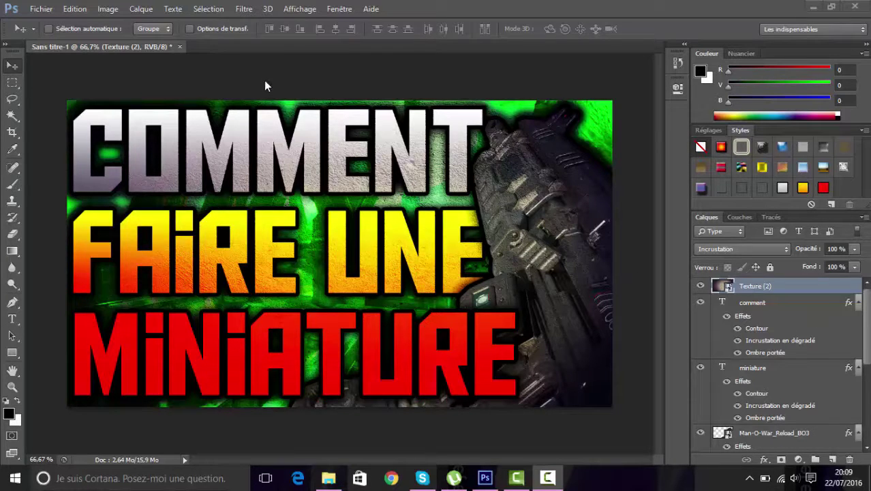
# - Start a new document set to 1280 × 720 pixels, RGB 8-bit, white background
pyautogui.click(41, 9)
pyautogui.click(55, 23)
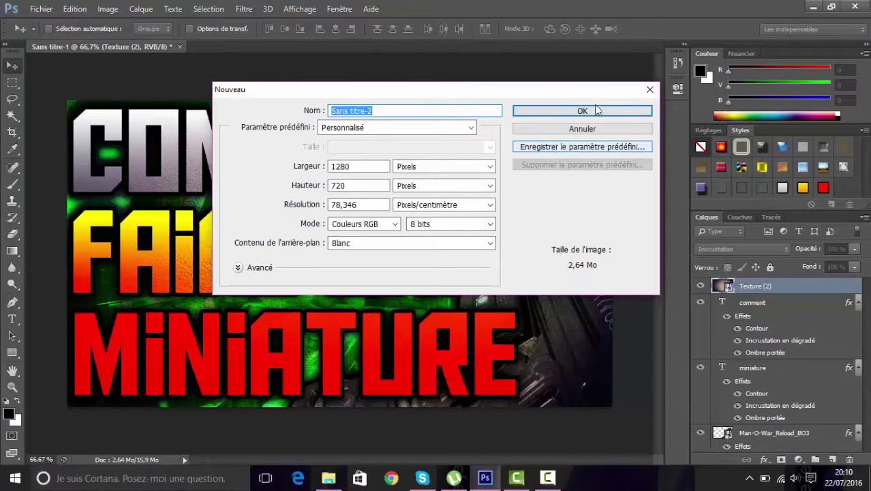
# - Create the blank white 1280 × 720 document and begin importing an image into it
pyautogui.click(648, 90)
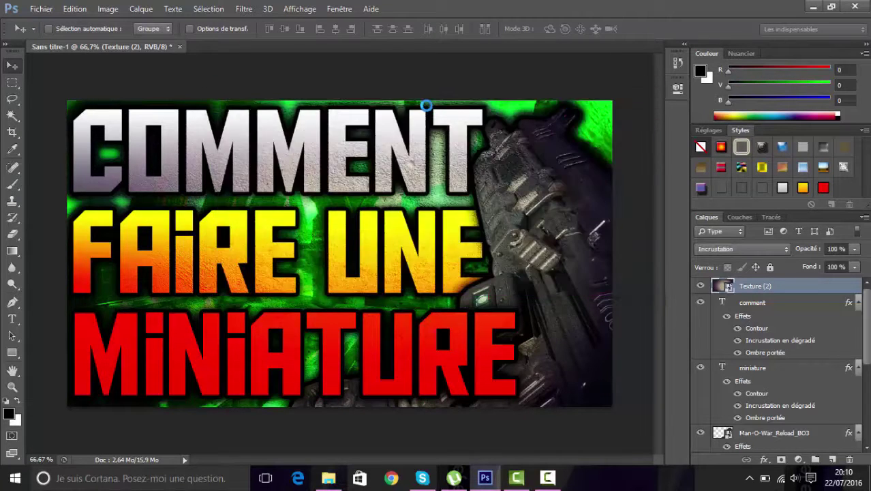
pyautogui.click(40, 8)
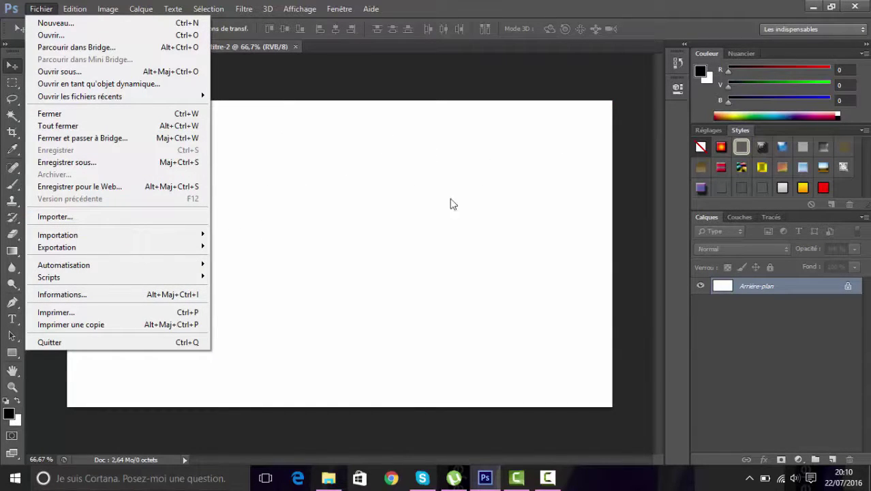
pyautogui.click(143, 216)
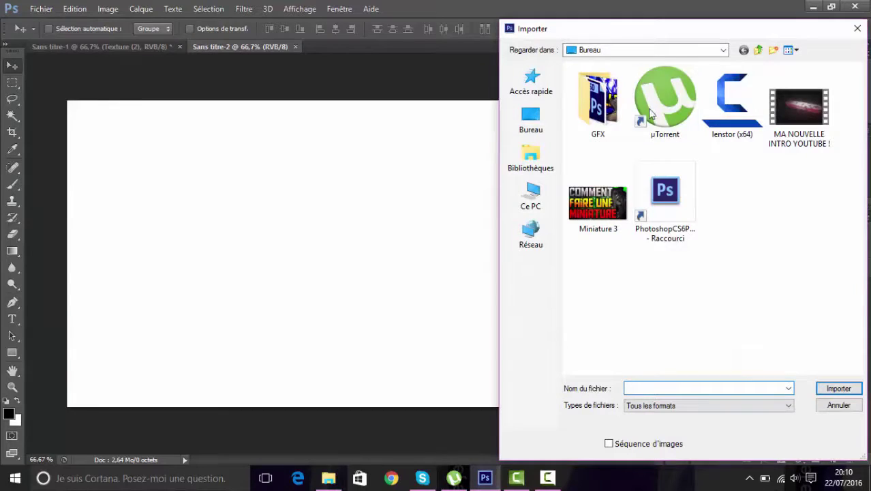
# - Place the COD-BO3-Rift map from GFX > PACK MINIATURE BO3 > MAPS and add an empty layer
pyautogui.doubleClick(598, 102)
pyautogui.moveTo(607, 131)
pyautogui.click(612, 144)
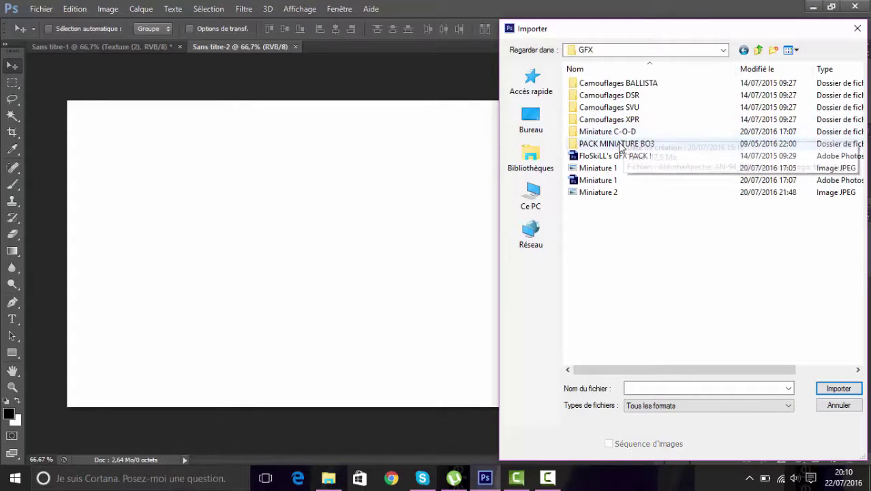
pyautogui.doubleClick(612, 143)
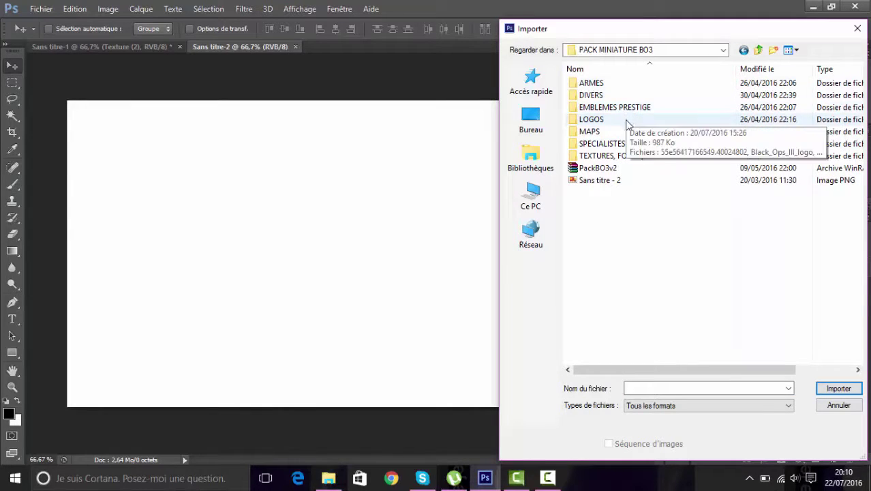
pyautogui.doubleClick(618, 131)
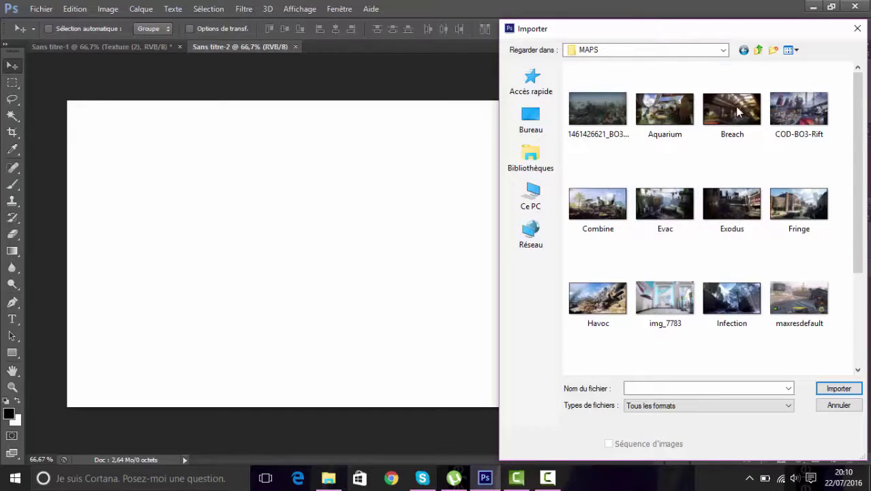
pyautogui.doubleClick(820, 131)
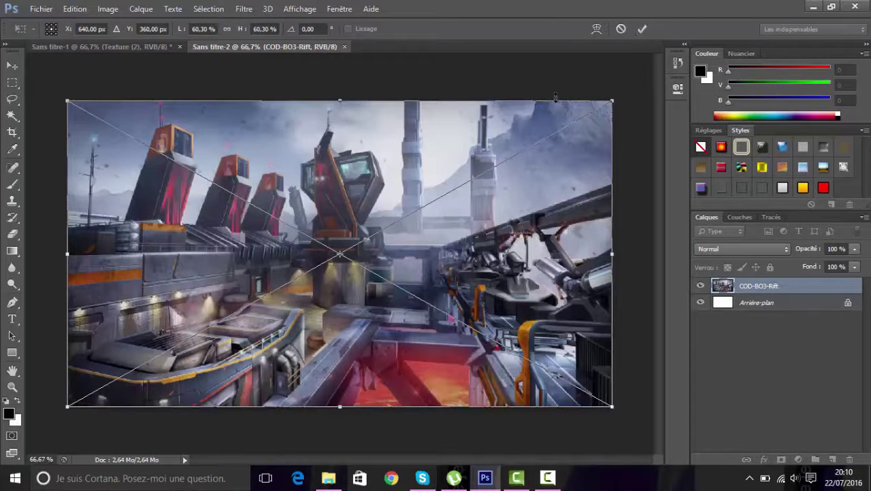
pyautogui.click(639, 32)
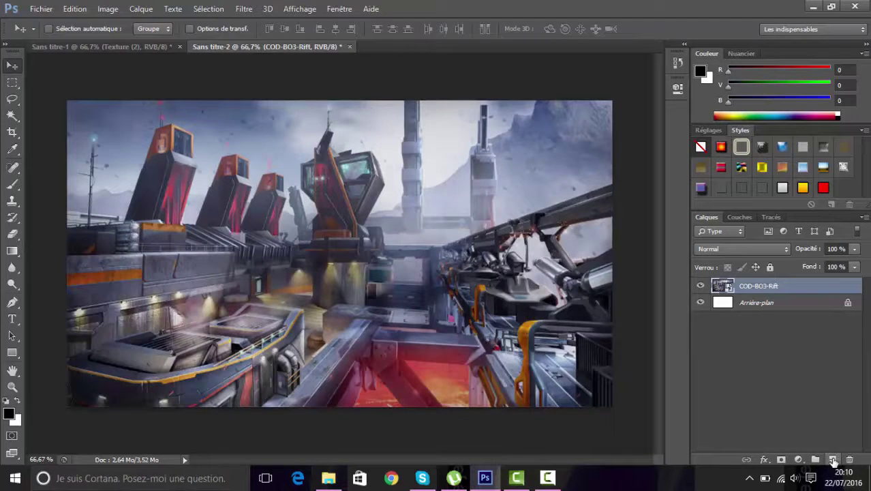
pyautogui.click(831, 460)
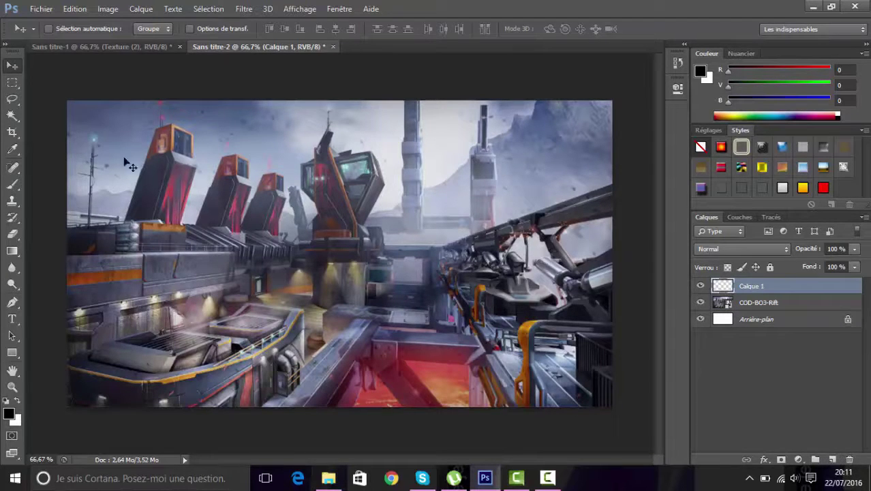
# - Fill Calque 1 with a solid green gradient and set its blend mode to Incrustation
pyautogui.click(16, 252)
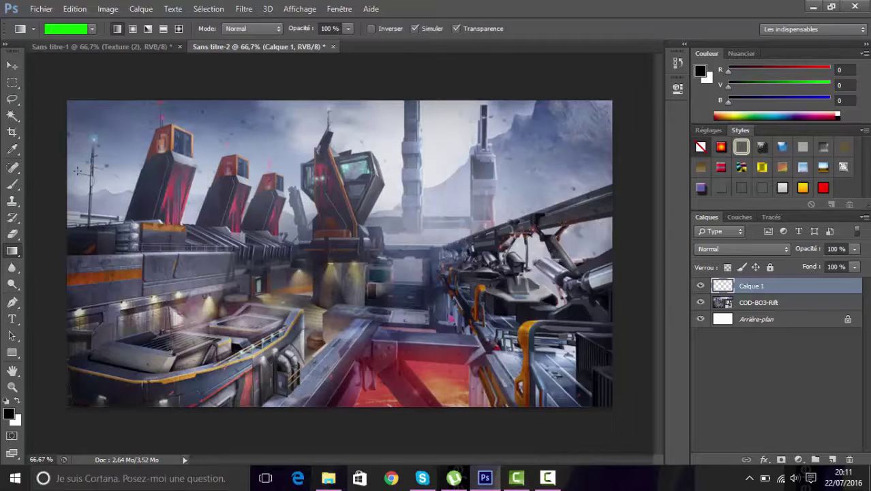
pyautogui.click(74, 30)
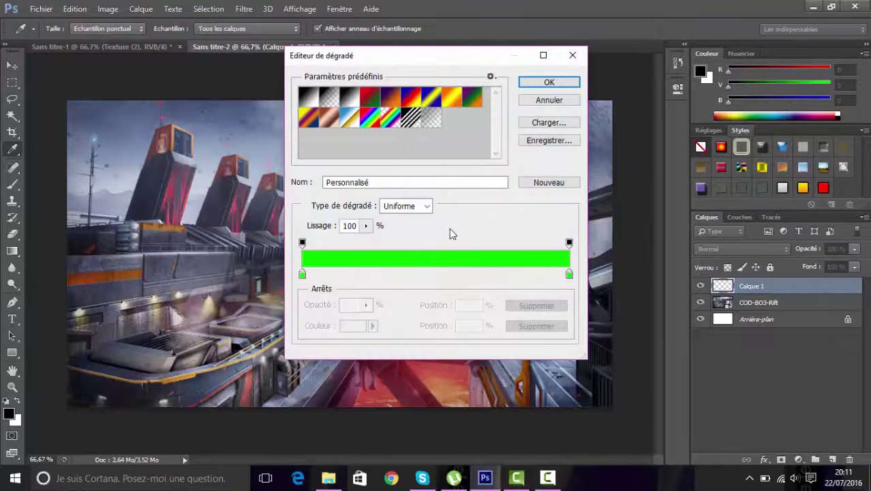
pyautogui.click(551, 83)
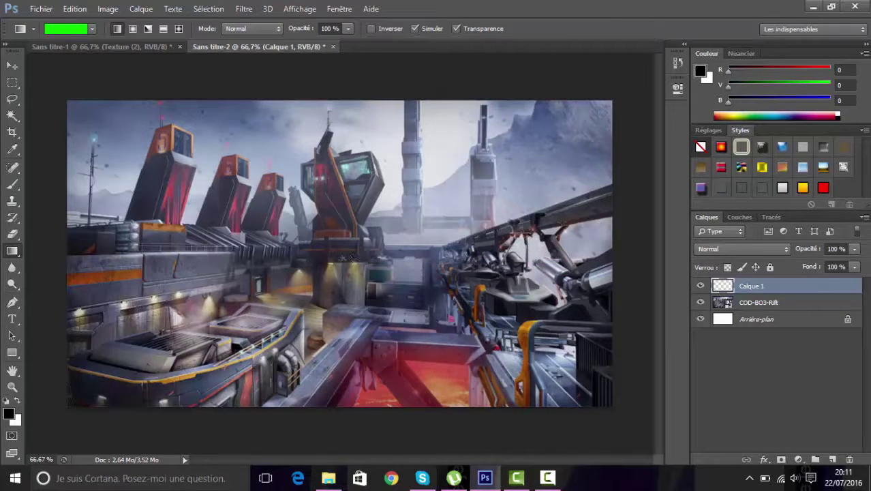
pyautogui.moveTo(341, 258)
pyautogui.mouseDown()
pyautogui.moveTo(633, 245)
pyautogui.moveTo(635, 259)
pyautogui.mouseUp()
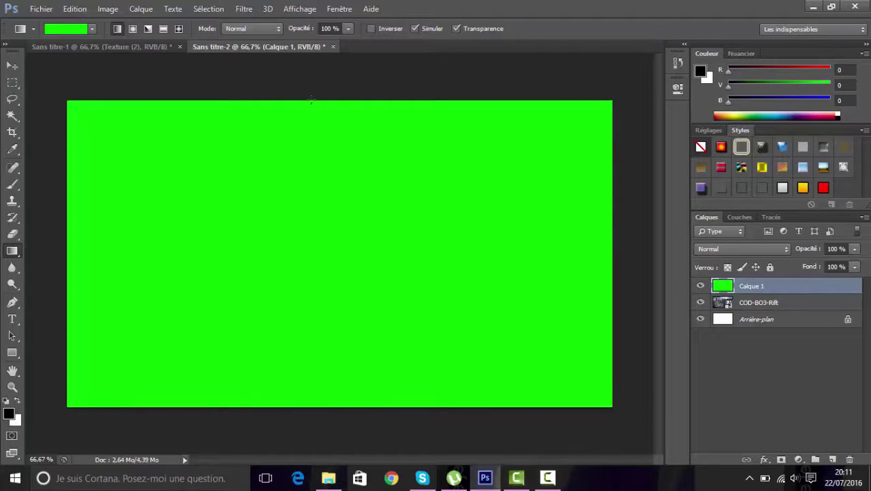
pyautogui.click(768, 249)
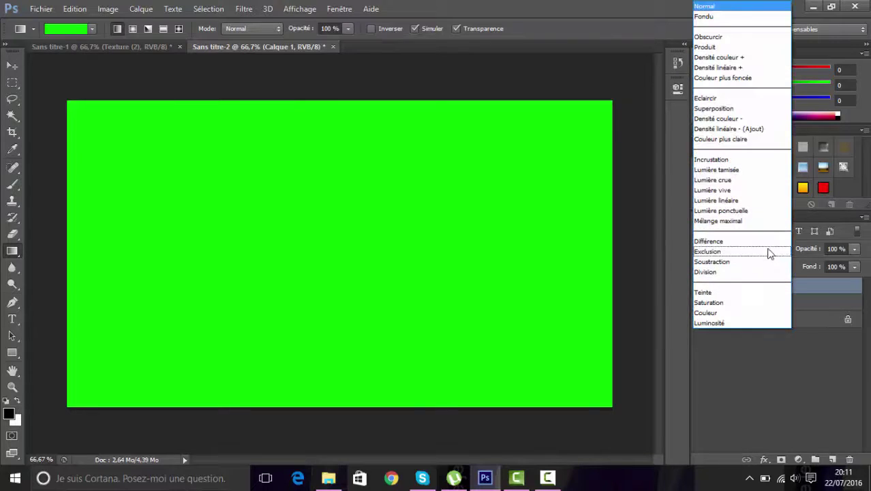
pyautogui.click(722, 159)
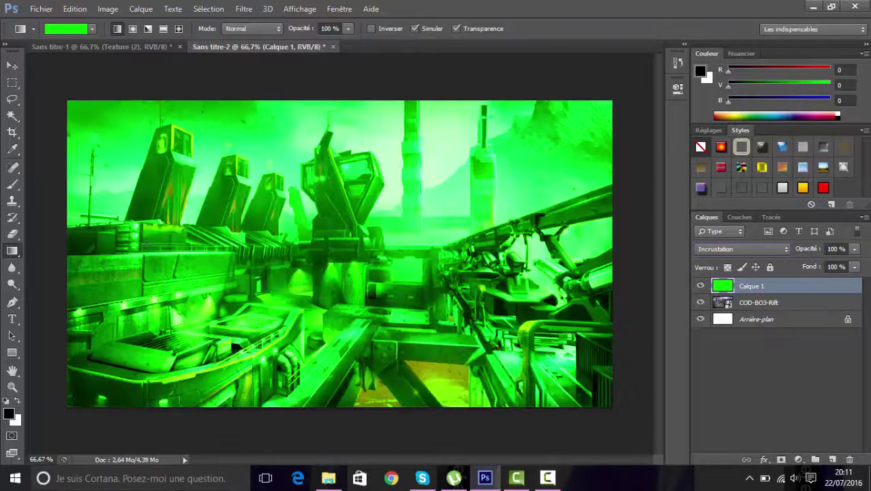
pyautogui.click(12, 318)
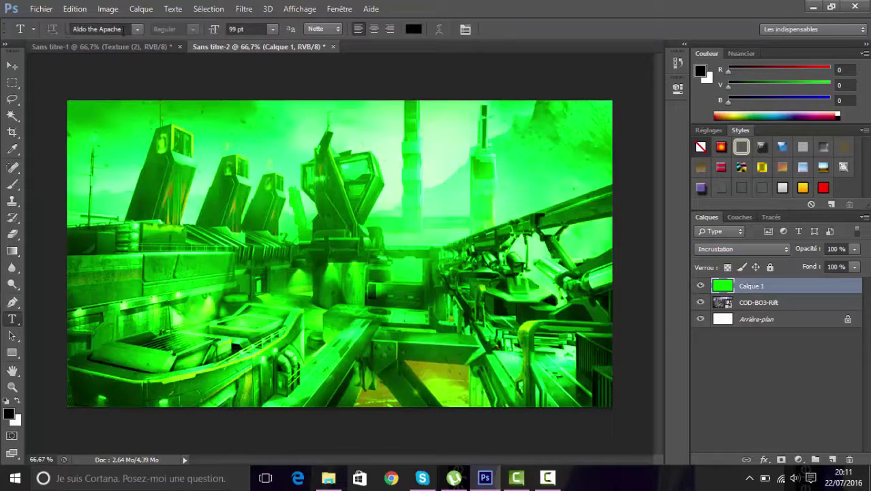
# - Type the COMMENT title in black 99 pt Aldo the Apache at the canvas top-left
pyautogui.click(81, 114)
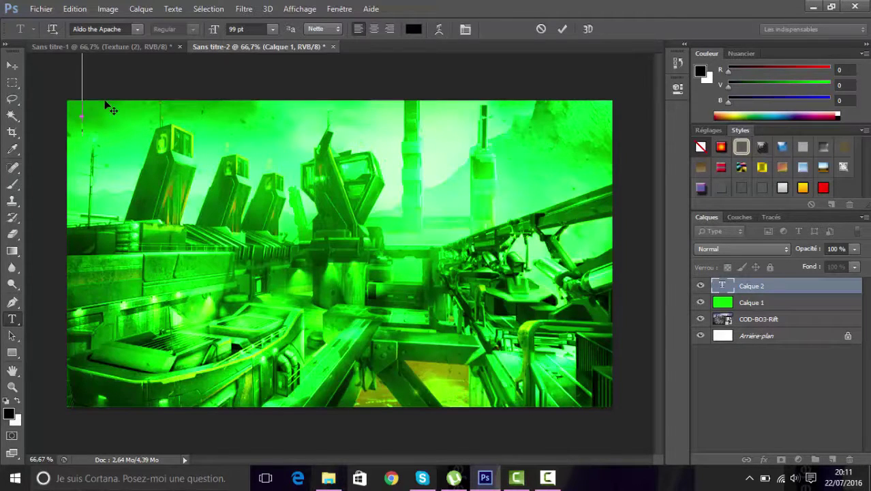
pyautogui.write('GAMINGTV')
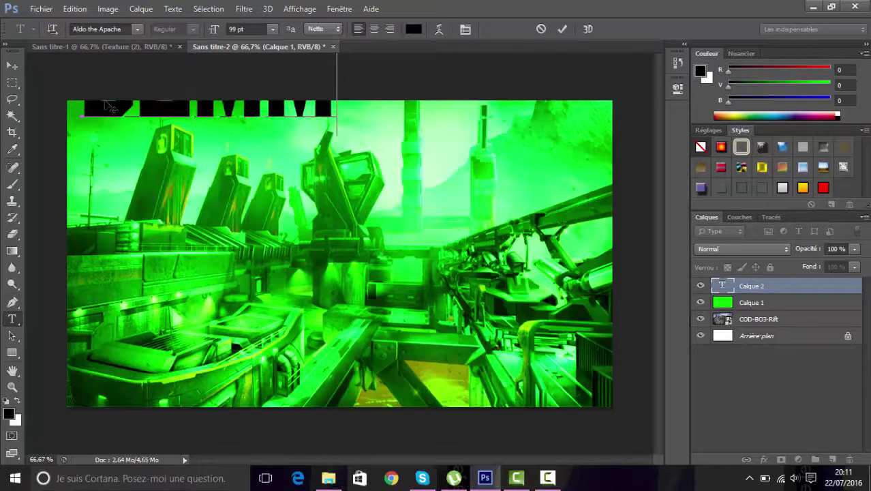
pyautogui.write('IER')
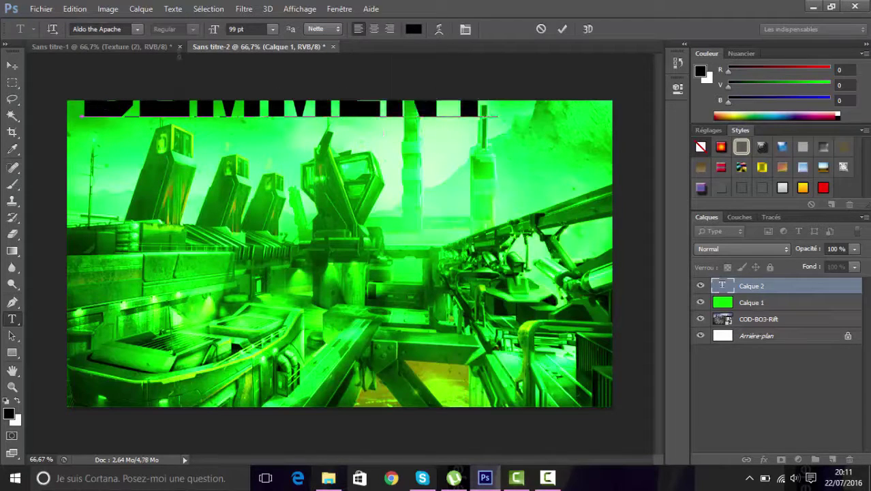
pyautogui.click(561, 30)
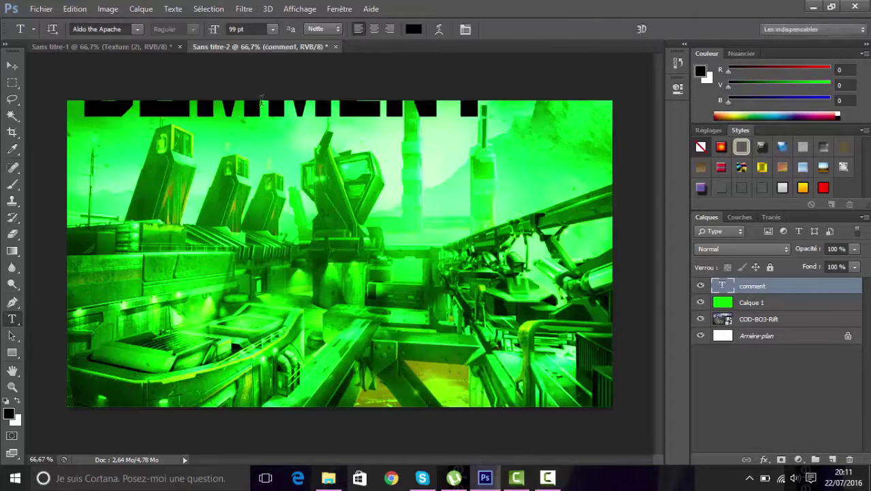
# - Move the COMMENT text fully onto the canvas and nudge it slightly down
pyautogui.click(13, 66)
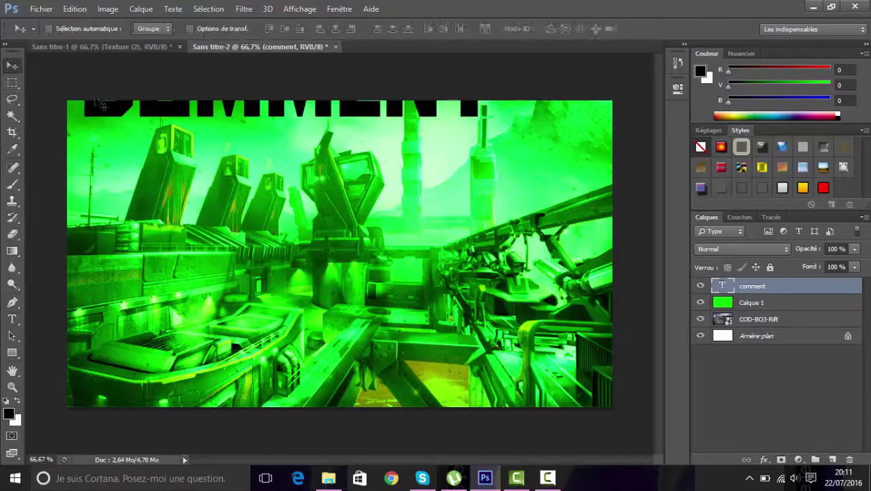
pyautogui.moveTo(98, 111); pyautogui.dragTo(89, 176)
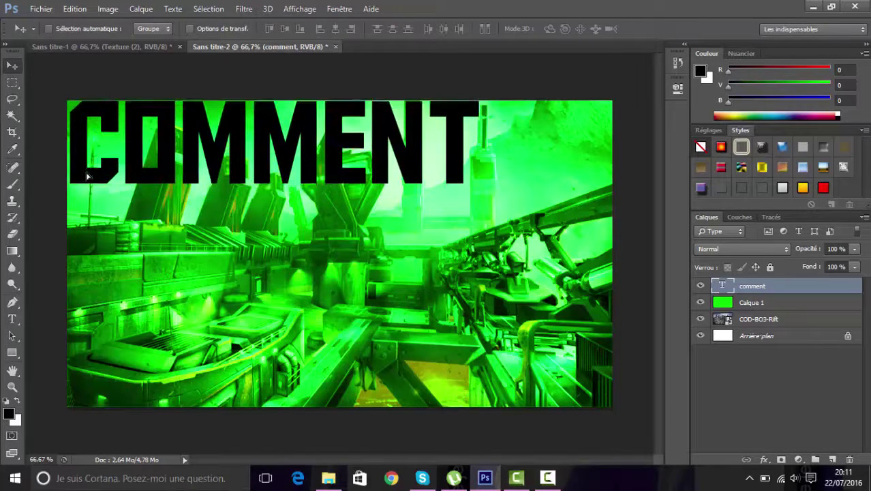
pyautogui.click(11, 319)
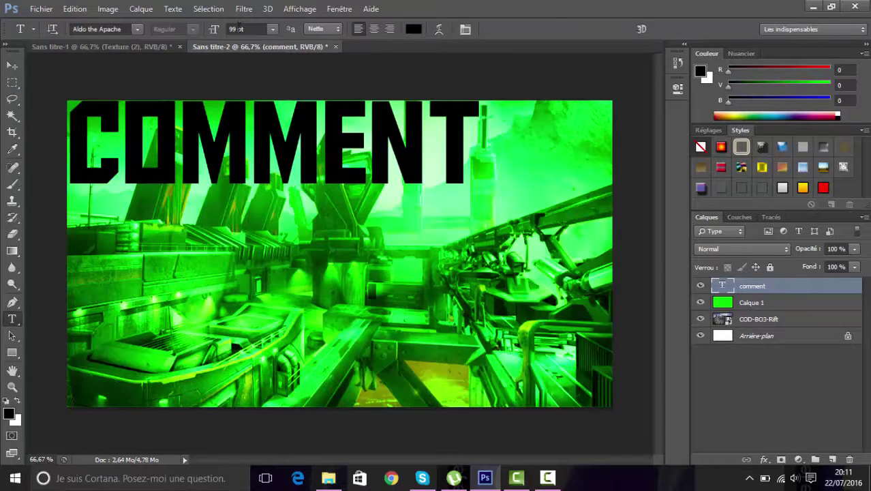
pyautogui.click(227, 112)
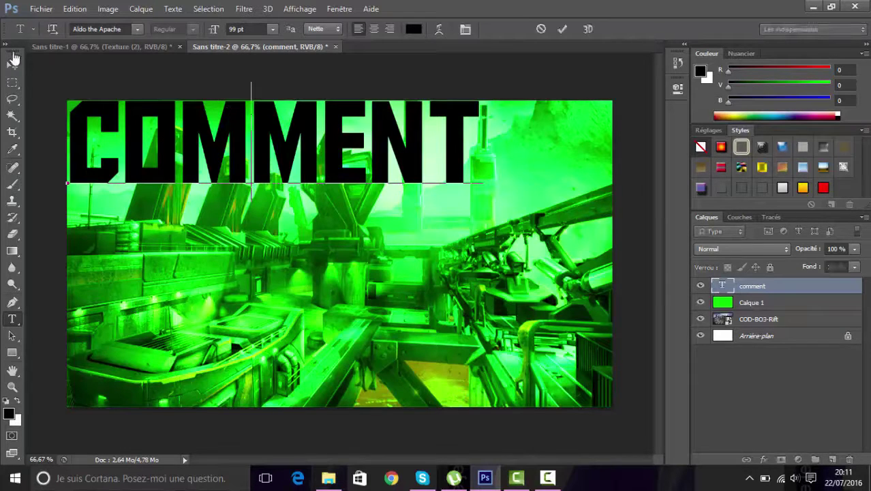
pyautogui.click(15, 65)
pyautogui.press('Down')
pyautogui.press('Down')
pyautogui.press('Down')
pyautogui.press('Down')
pyautogui.press('Down')
pyautogui.press('Down')
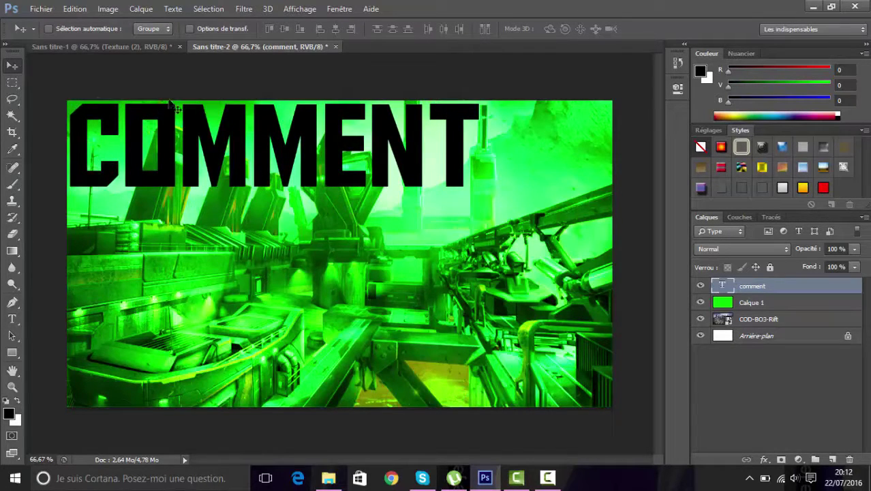
# - Apply a chrome preset style to COMMENT and nudge it right and down
pyautogui.click(783, 188)
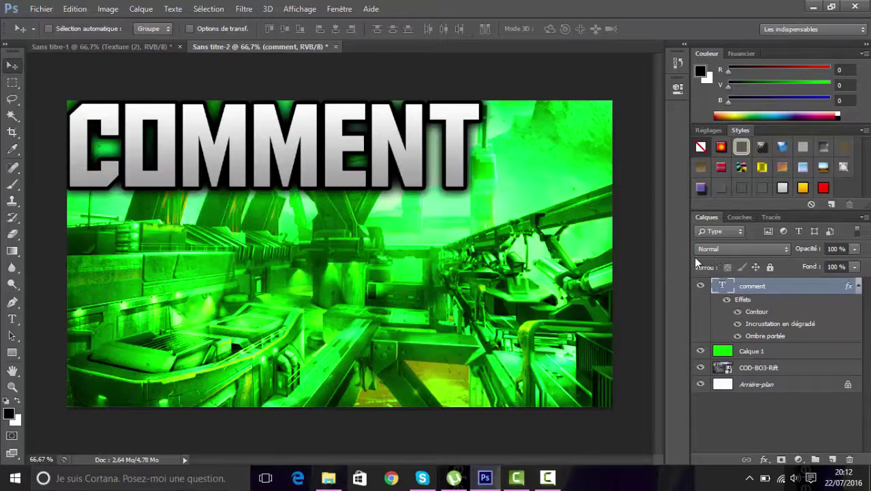
pyautogui.press('Right')
pyautogui.press('Right')
pyautogui.press('Right')
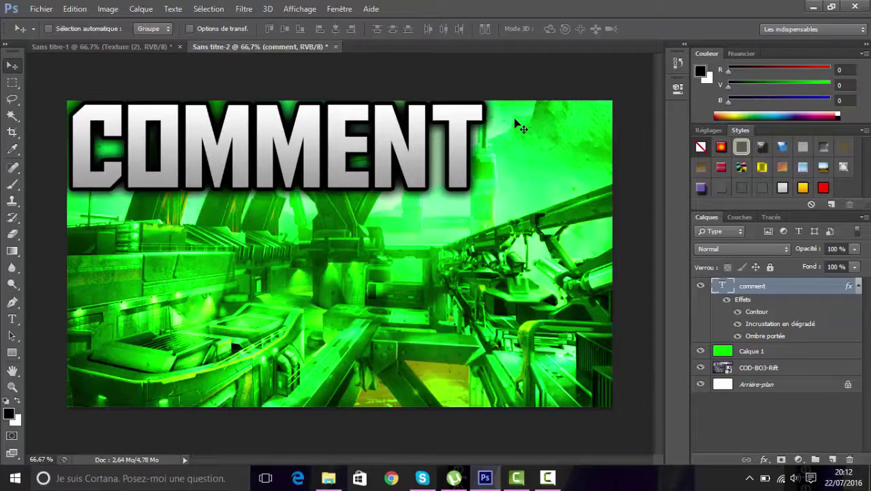
pyautogui.press('Down')
pyautogui.press('Down')
pyautogui.press('Down')
pyautogui.press('Down')
pyautogui.press('Down')
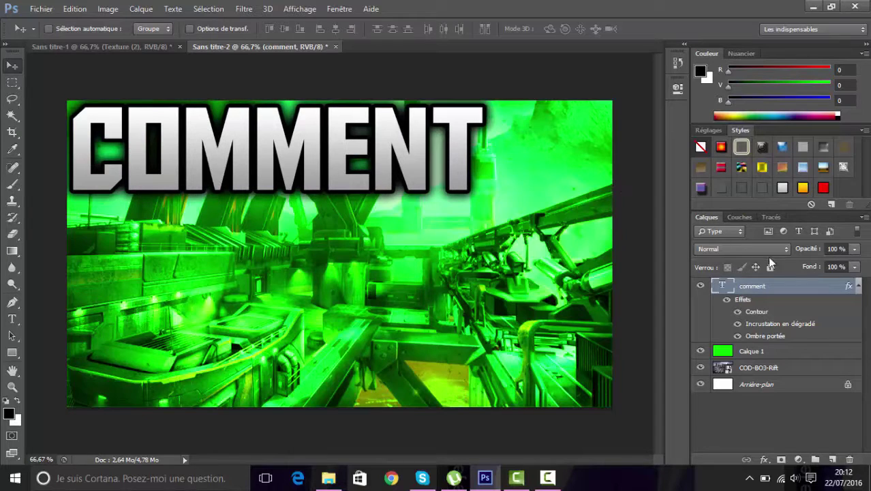
# - Give COMMENT a 9 px black Contour, grey-to-white 90° gradient overlay and drop shadow
pyautogui.doubleClick(745, 286)
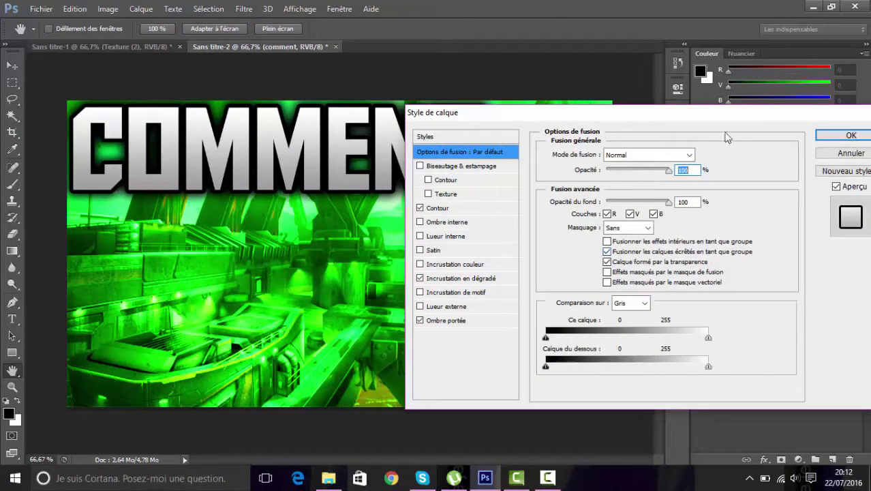
pyautogui.click(458, 211)
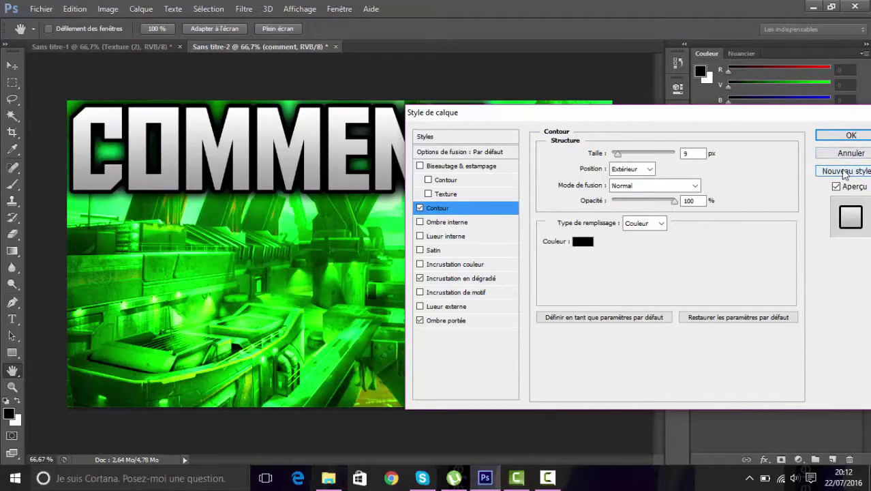
pyautogui.click(475, 279)
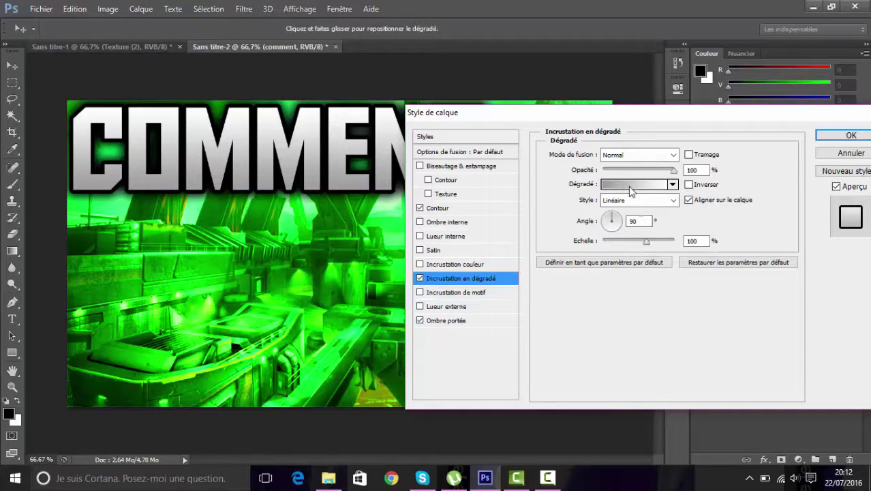
pyautogui.press('Tab')
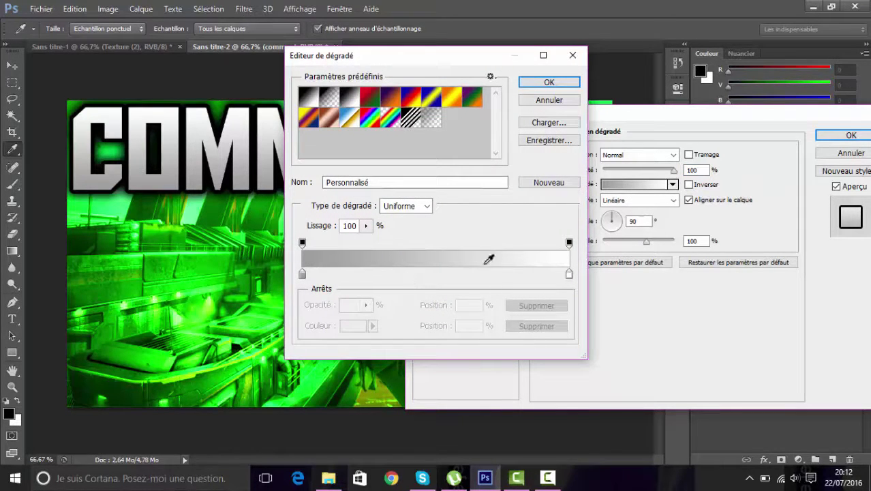
pyautogui.click(549, 82)
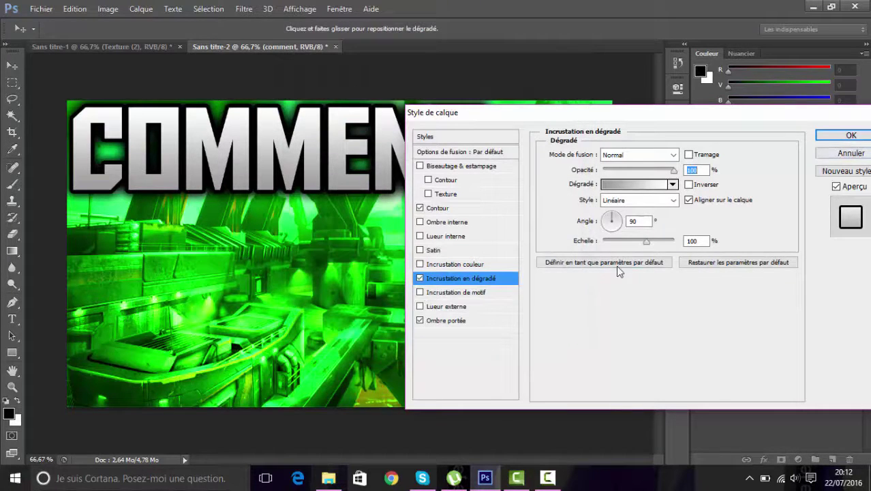
pyautogui.click(475, 322)
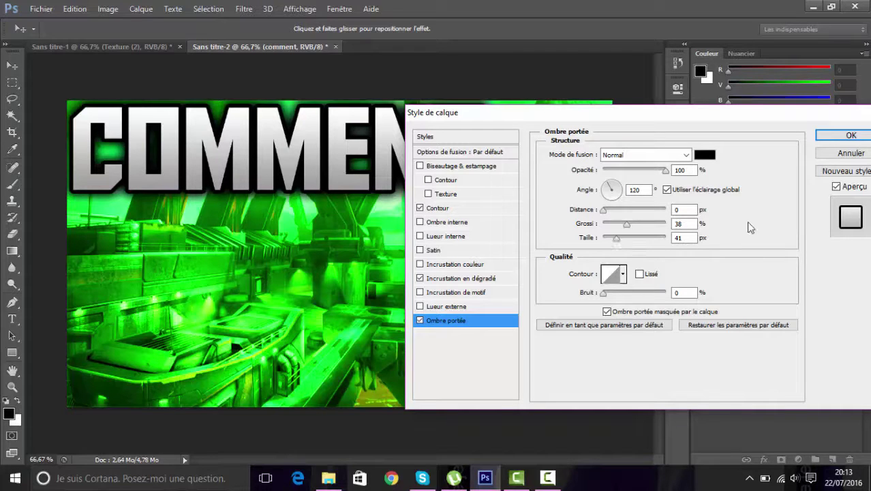
pyautogui.click(850, 135)
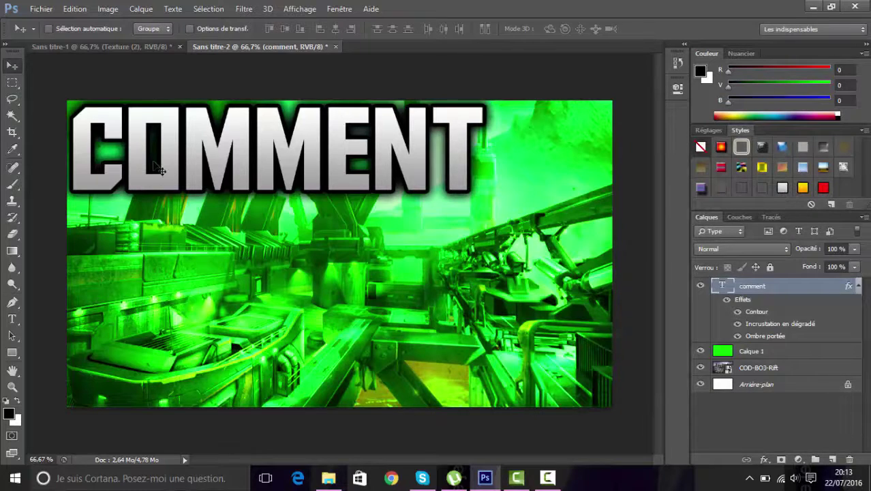
# - Make a small adjustment to the COMMENT text with the Type tool
pyautogui.click(11, 318)
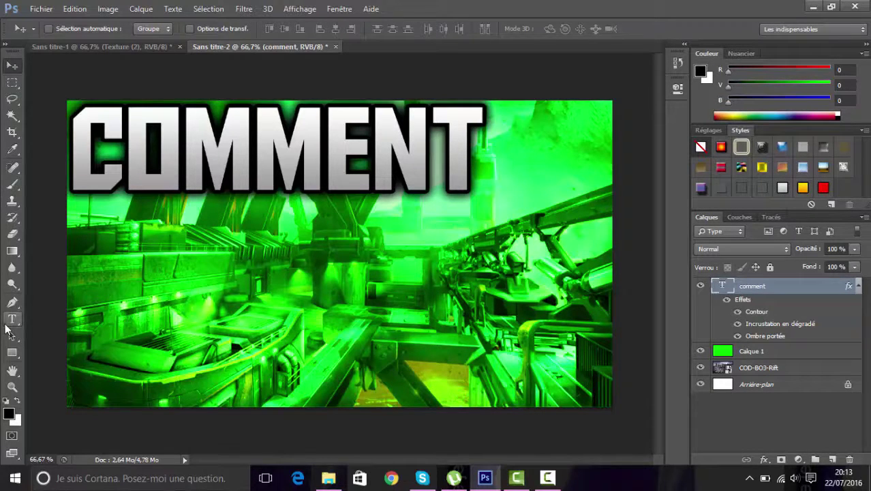
pyautogui.moveTo(73, 206); pyautogui.dragTo(126, 198)
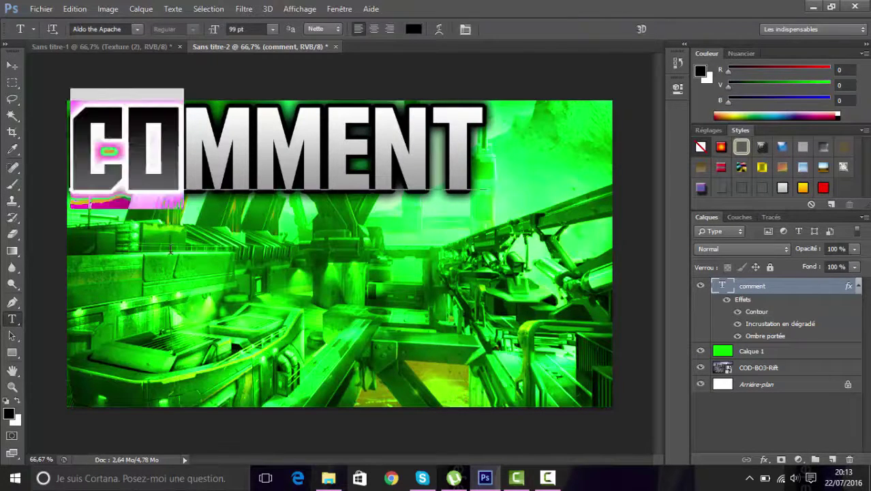
pyautogui.press('Left')
pyautogui.click(11, 64)
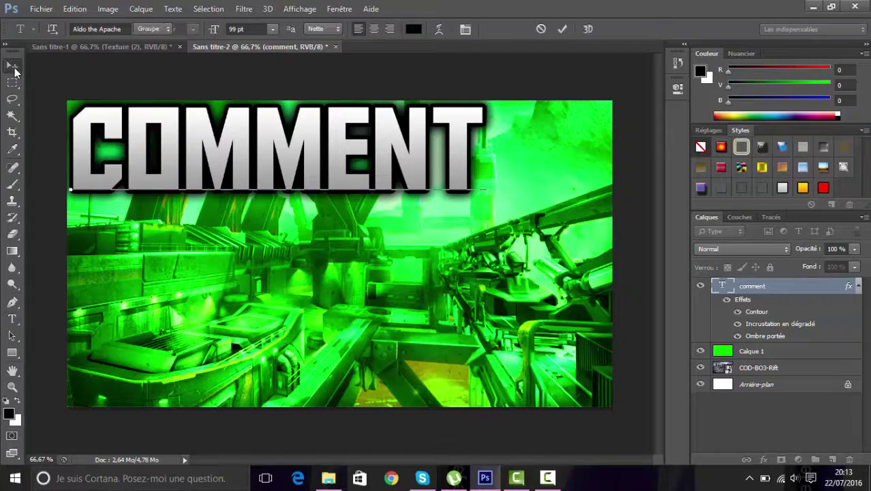
# - Type 'Faire une' below COMMENT and apply the orange-yellow gradient style
pyautogui.click(13, 319)
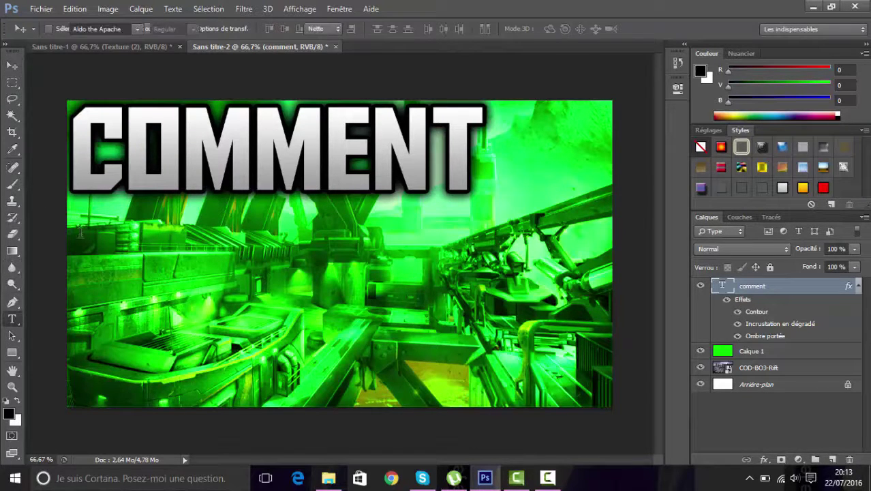
pyautogui.moveTo(92, 231); pyautogui.dragTo(310, 310)
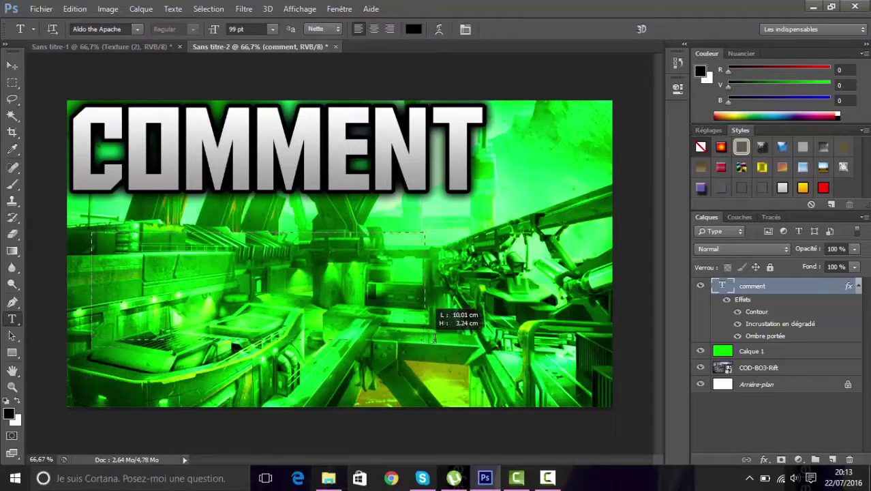
pyautogui.moveTo(310, 310); pyautogui.dragTo(549, 352)
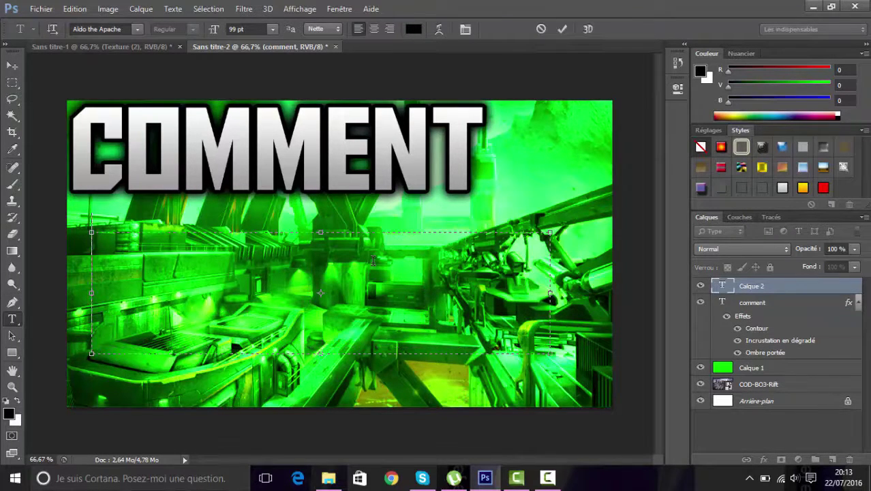
pyautogui.write('Fai')
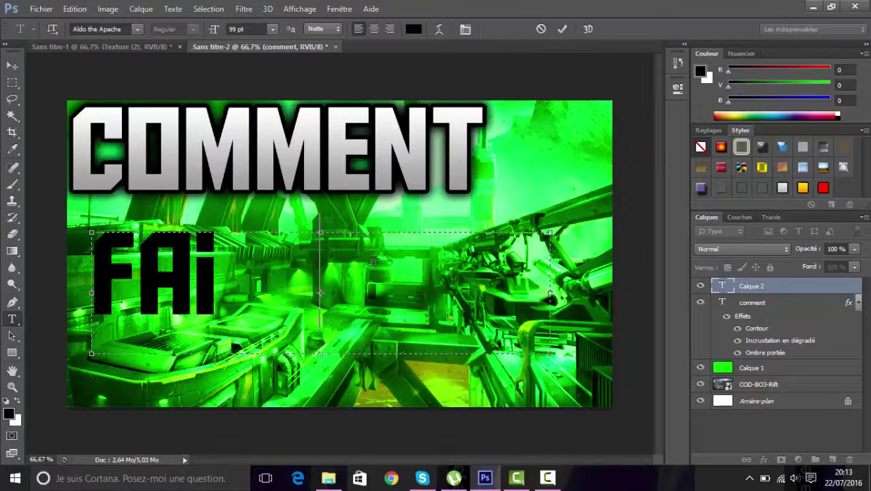
pyautogui.write('re une')
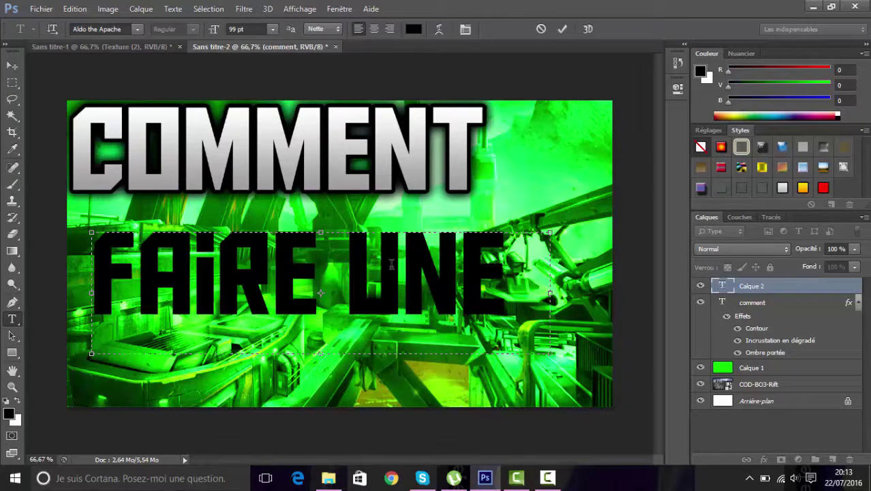
pyautogui.click(563, 30)
pyautogui.moveTo(804, 188); pyautogui.dragTo(266, 230)
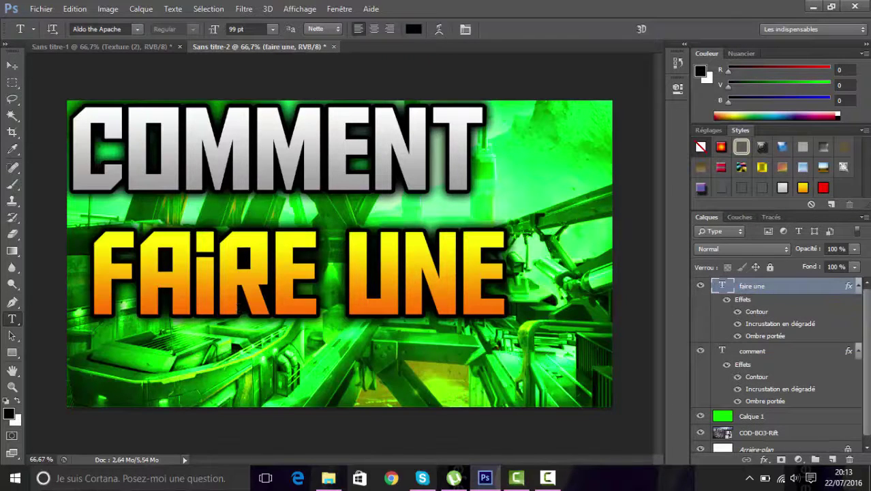
# - Move FAIRE UNE up to sit just under COMMENT
pyautogui.click(12, 65)
pyautogui.moveTo(159, 266)
pyautogui.mouseDown()
pyautogui.moveTo(136, 237)
pyautogui.moveTo(146, 240)
pyautogui.mouseUp()
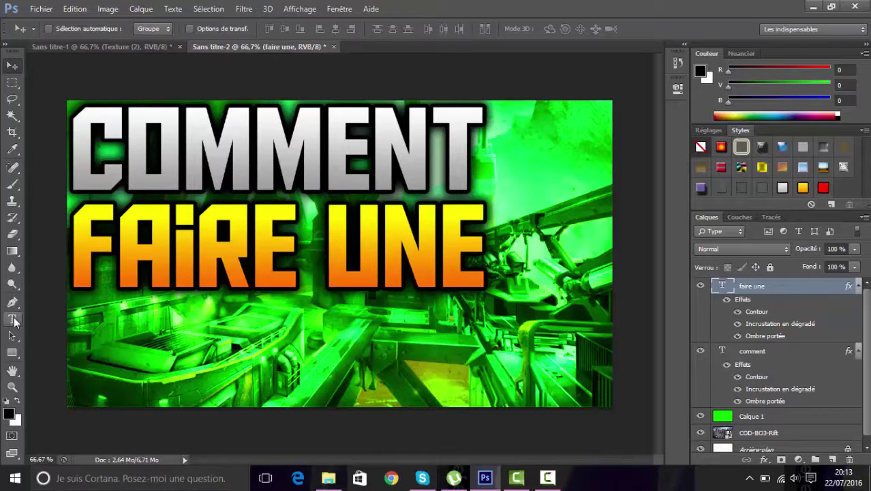
pyautogui.click(13, 321)
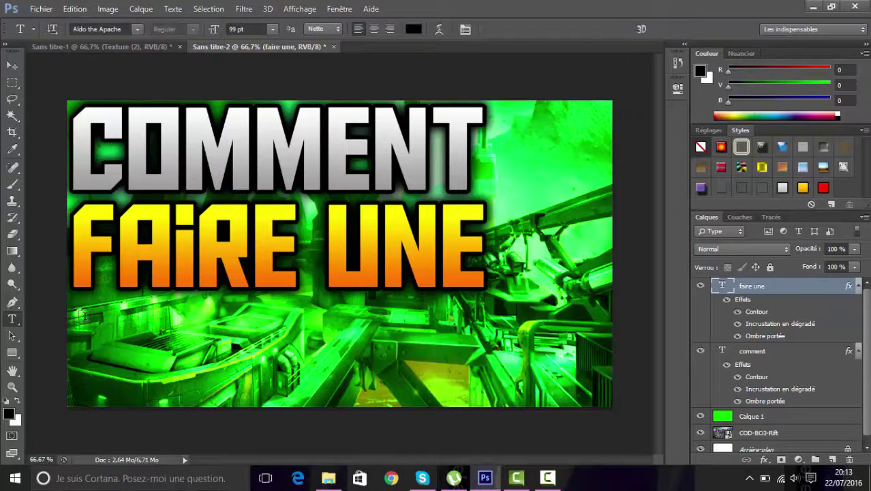
# - Type 'miniature' along the bottom and apply the red outlined style
pyautogui.moveTo(80, 317); pyautogui.dragTo(527, 408)
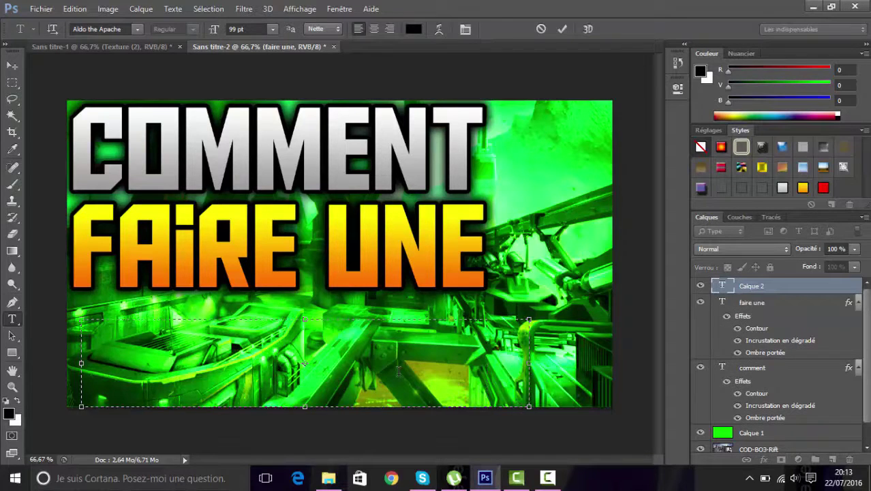
pyautogui.write('mini')
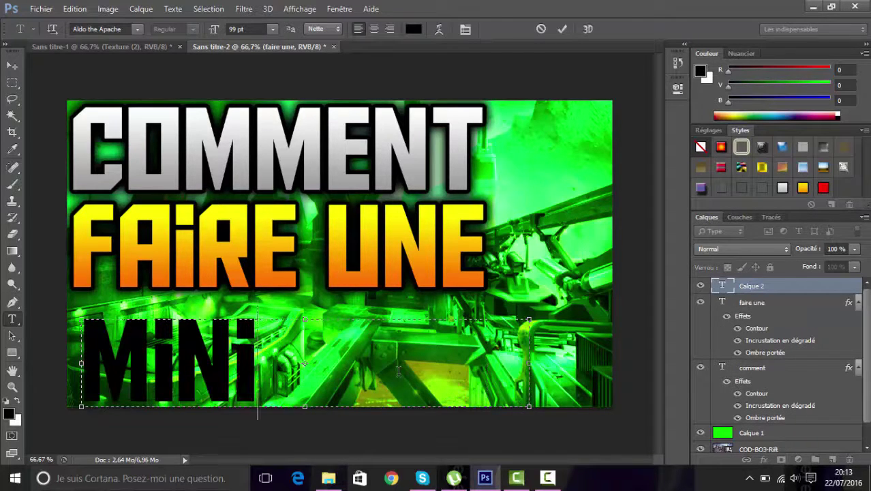
pyautogui.write('ature')
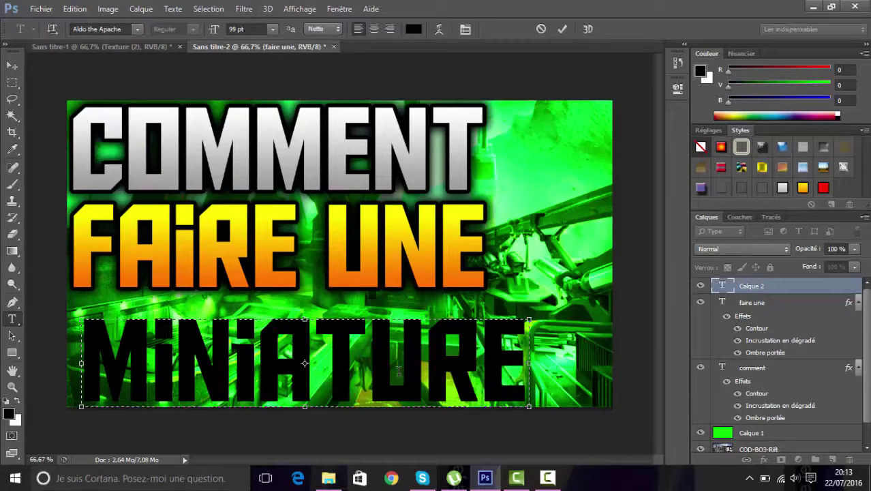
pyautogui.moveTo(526, 354); pyautogui.dragTo(80, 361)
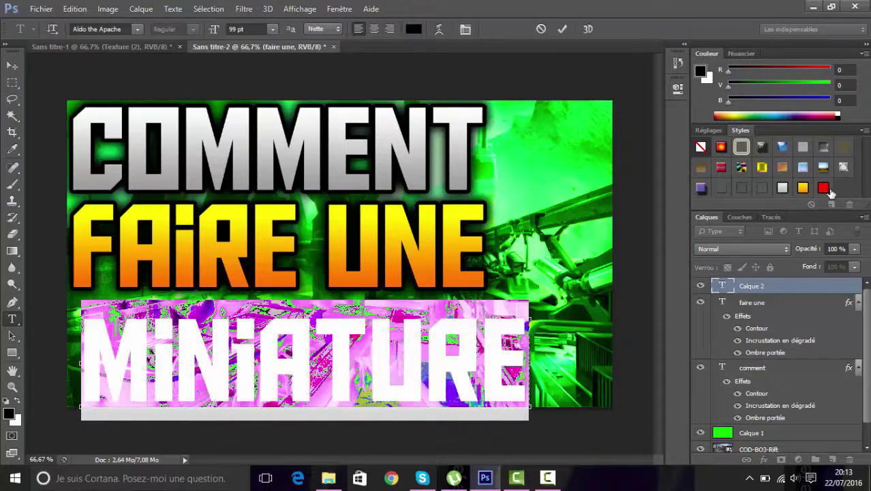
pyautogui.click(824, 189)
pyautogui.click(823, 189)
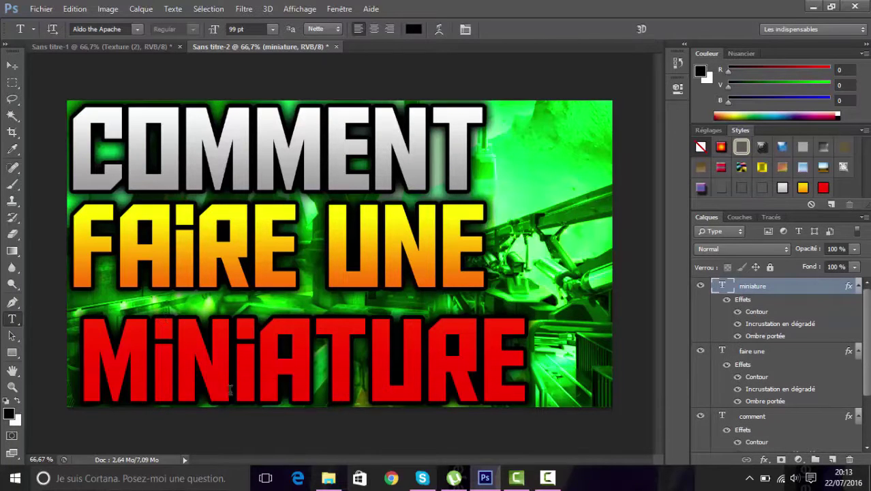
# - Move MINIATURE up under FAIRE UNE, select the faire une layer, and start an image import
pyautogui.click(12, 66)
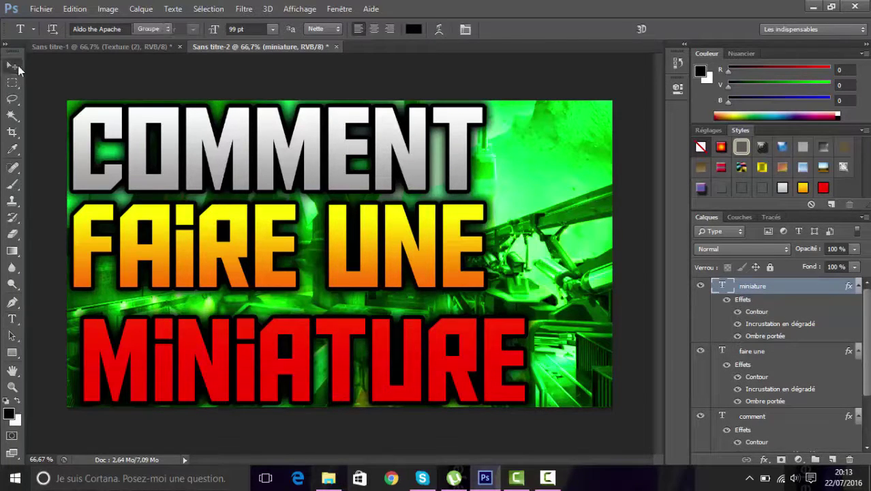
pyautogui.moveTo(156, 349); pyautogui.dragTo(142, 339)
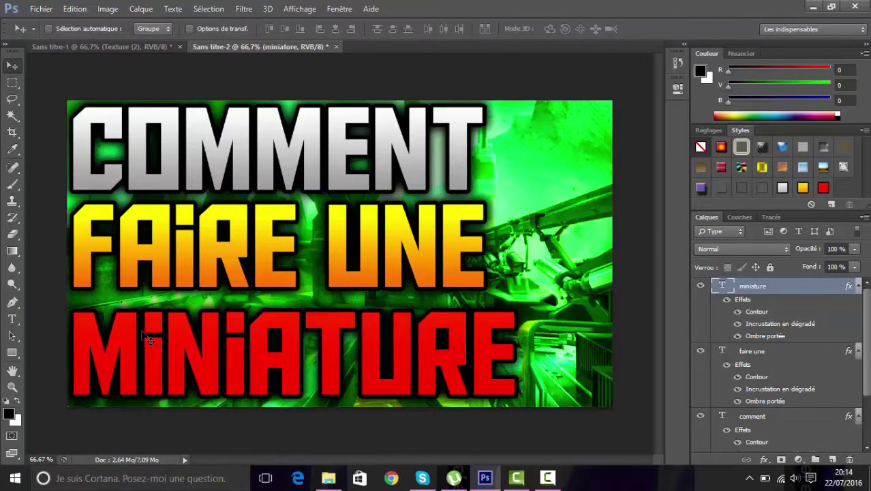
pyautogui.click(794, 361)
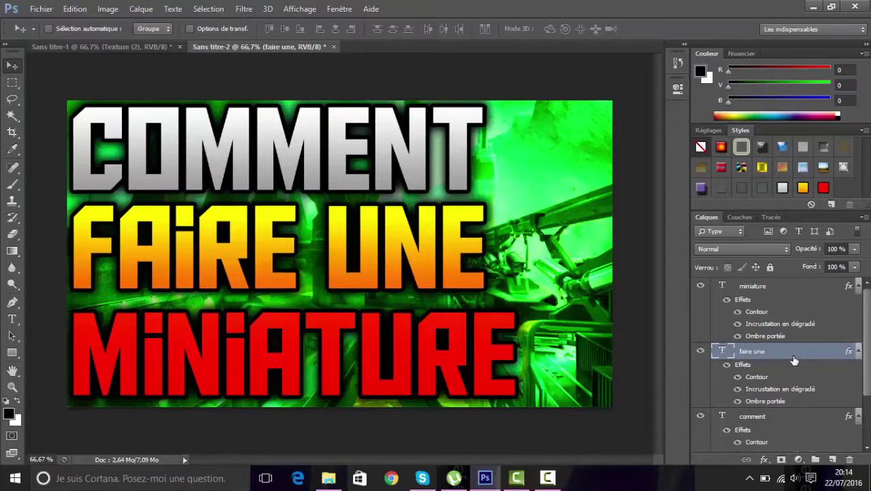
pyautogui.click(41, 9)
pyautogui.click(123, 215)
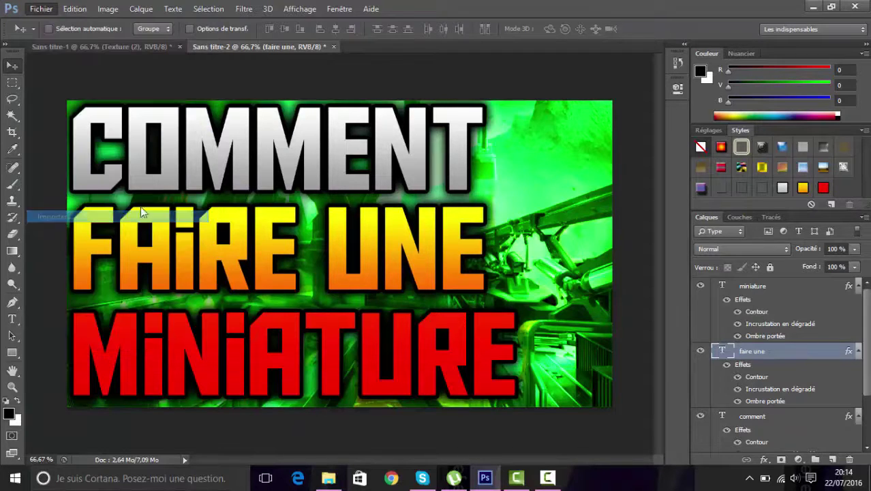
# - Place Man-O-War_Reload_BO3 from Bureau > GFX > PACK MINIATURE BO3 > ARMES
pyautogui.click(531, 119)
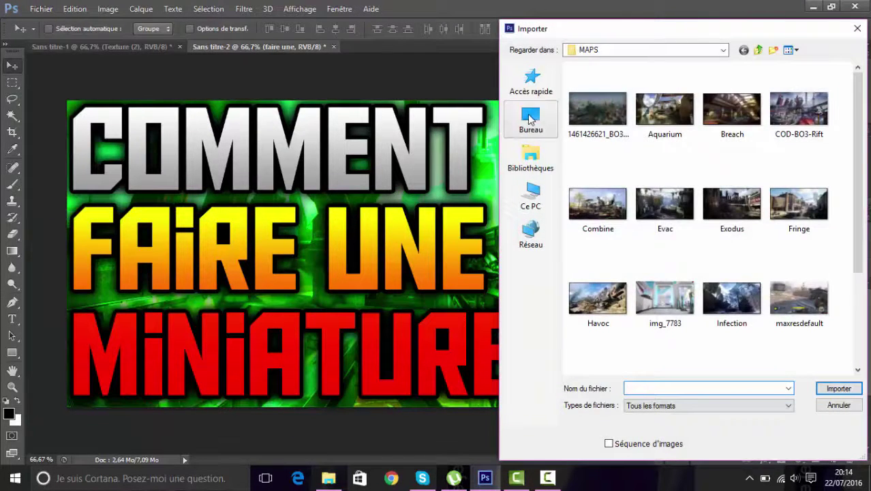
pyautogui.doubleClick(752, 223)
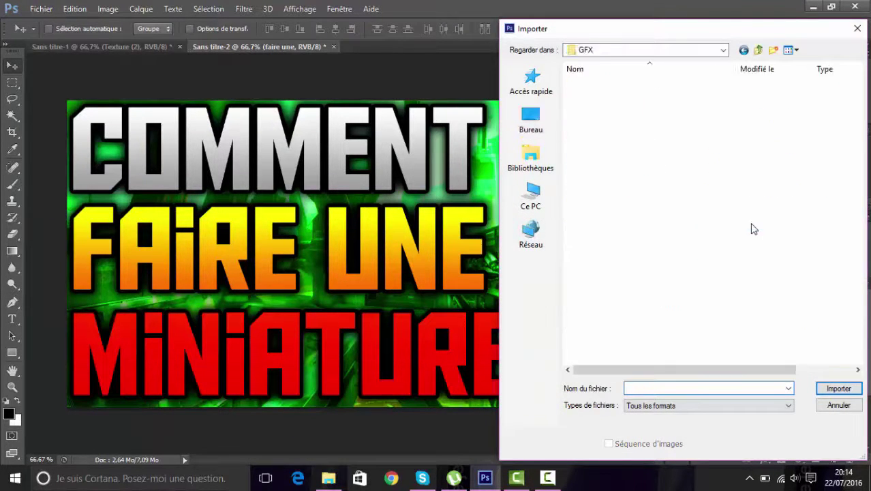
pyautogui.press('super')
pyautogui.doubleClick(647, 143)
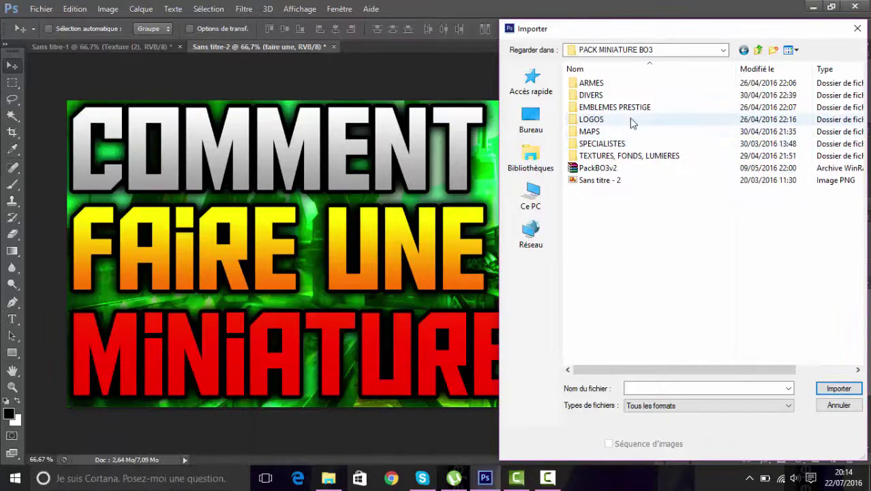
pyautogui.doubleClick(612, 84)
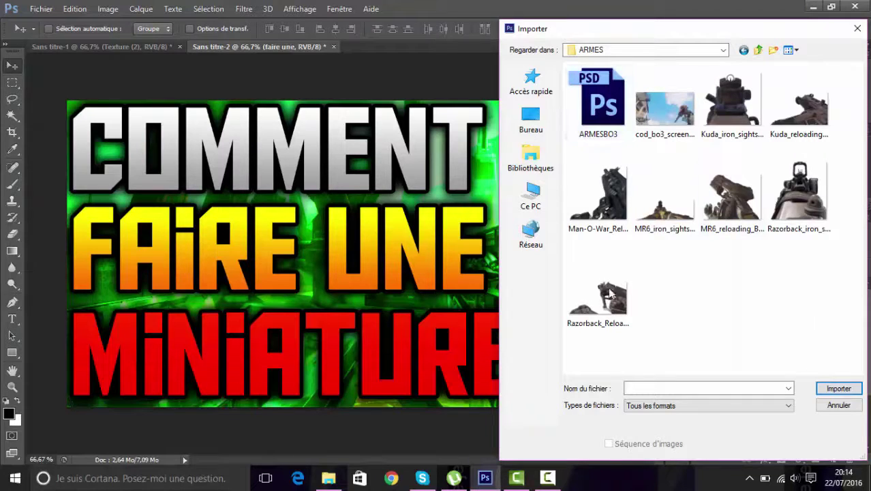
pyautogui.doubleClick(597, 193)
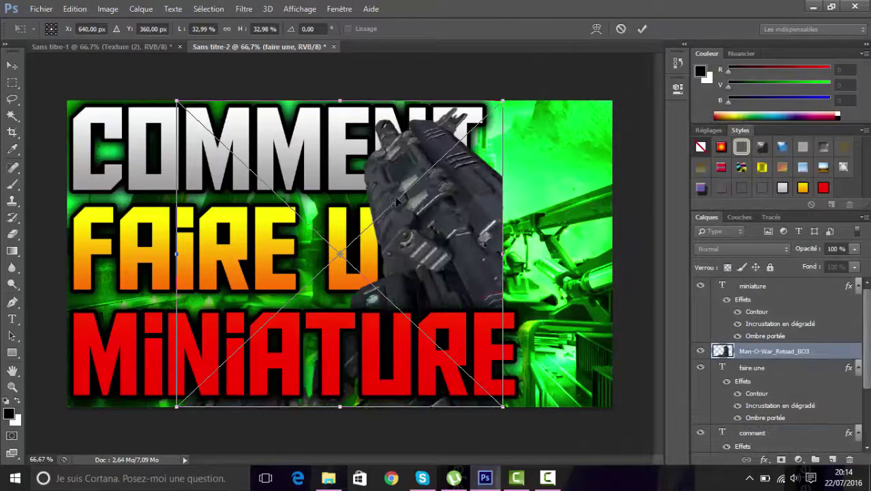
# - Move the weapon render to the right edge at about 33 % and commit it
pyautogui.moveTo(413, 201)
pyautogui.mouseDown()
pyautogui.moveTo(523, 215)
pyautogui.moveTo(505, 196)
pyautogui.mouseUp()
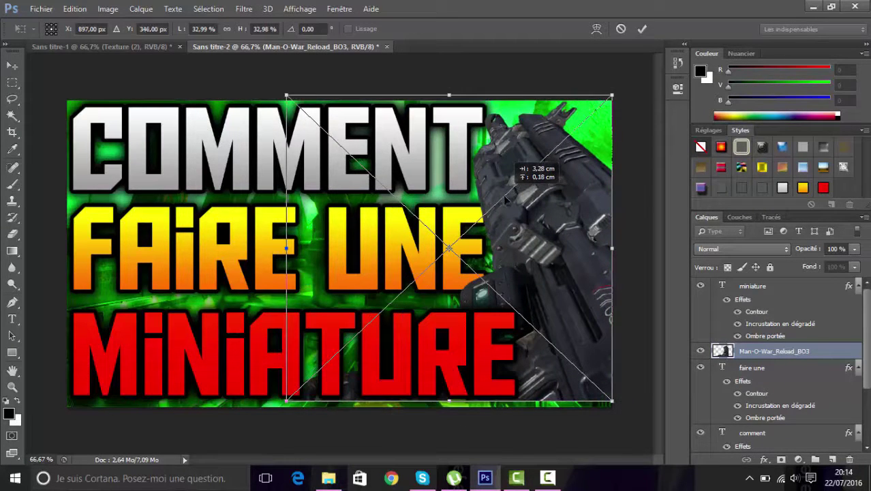
pyautogui.moveTo(505, 197); pyautogui.dragTo(505, 204)
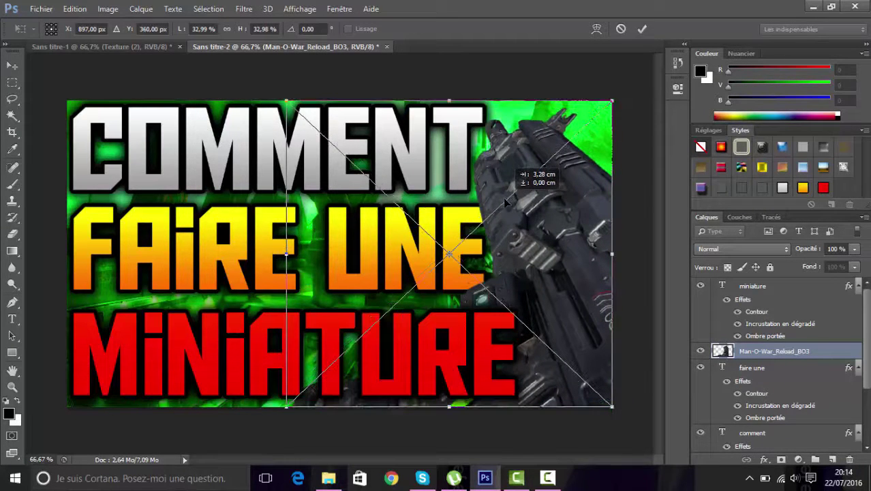
pyautogui.click(644, 29)
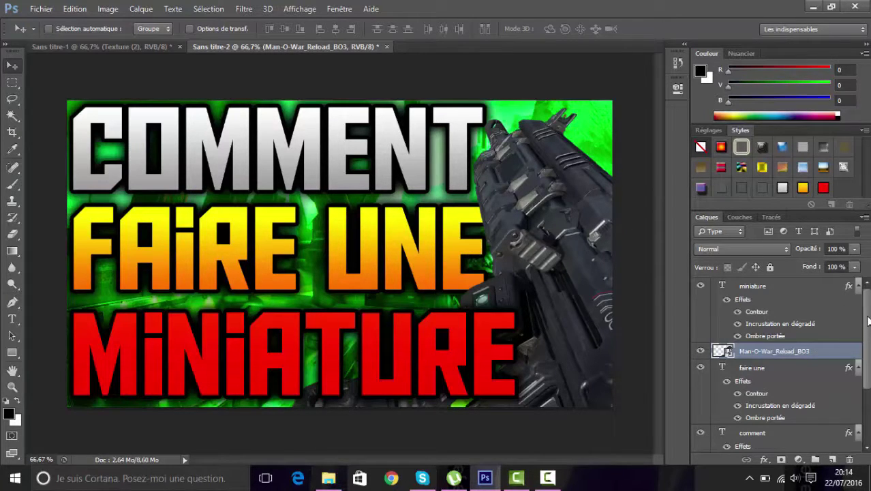
# - Move the weapon layer below COMMENT and give it the text's layer style
pyautogui.moveTo(783, 351); pyautogui.dragTo(783, 348)
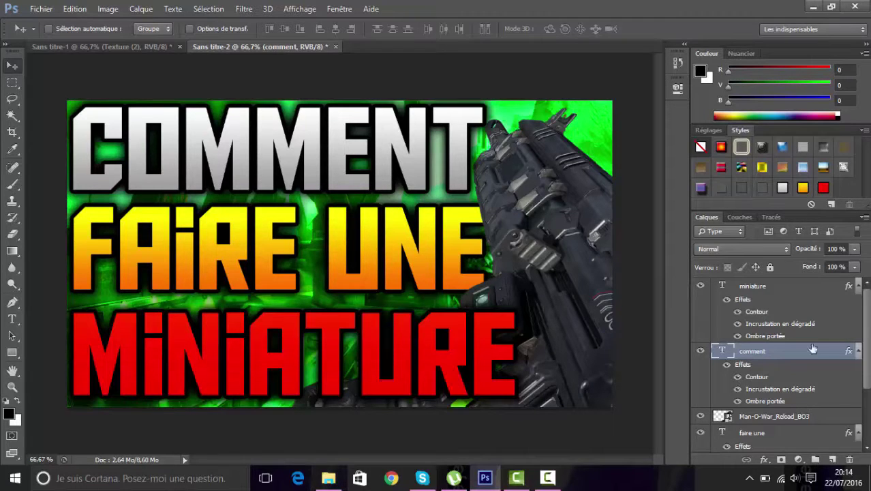
pyautogui.click(781, 417)
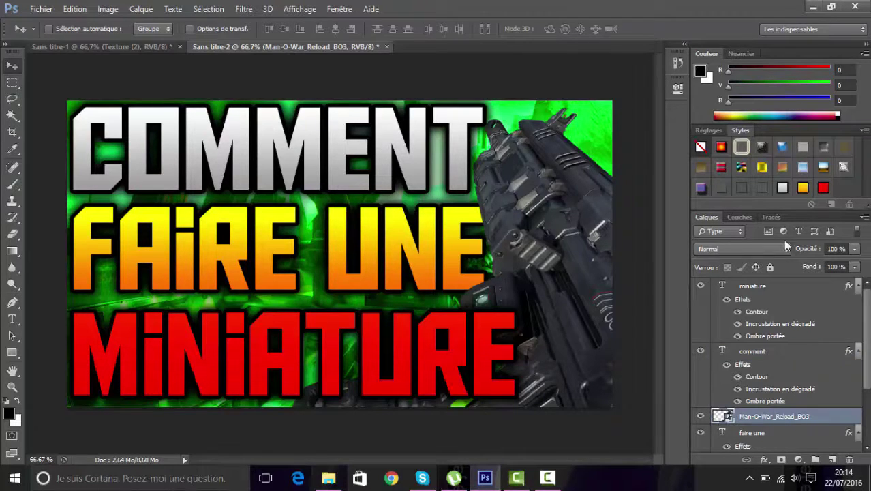
pyautogui.click(782, 188)
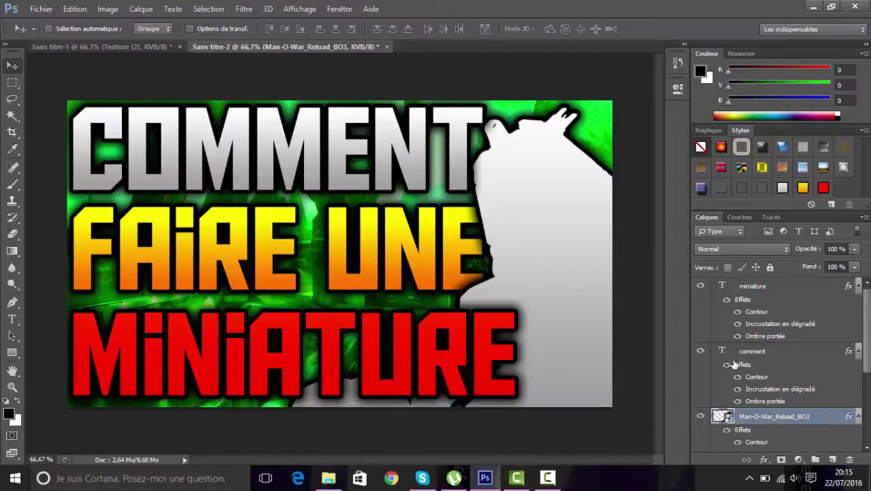
# - Remove the gradient overlay from the weapon's layer style, then start another image import
pyautogui.doubleClick(815, 416)
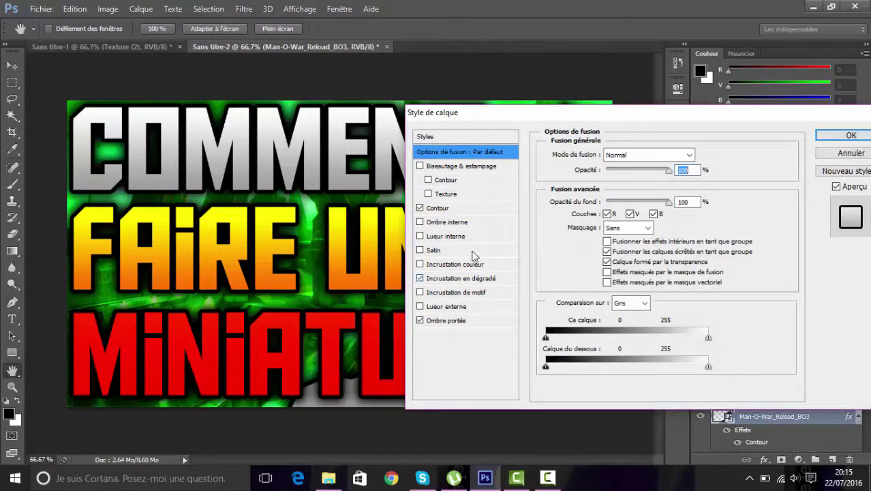
pyautogui.click(420, 278)
pyautogui.click(825, 139)
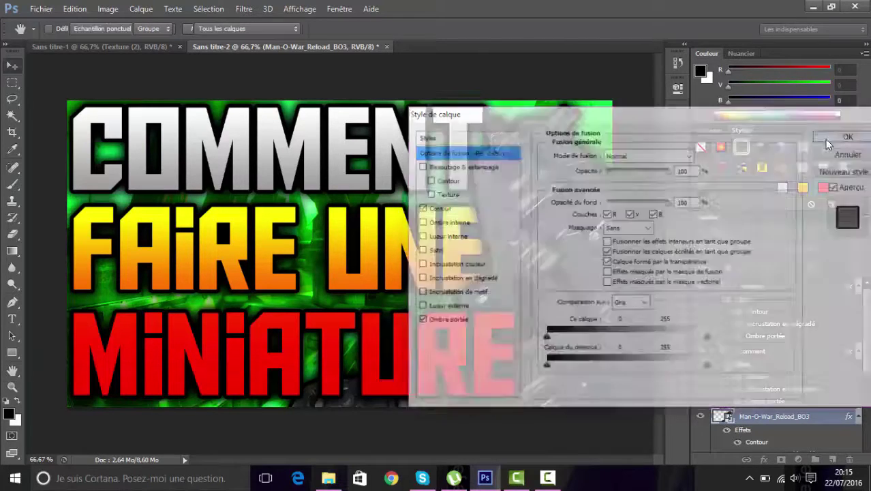
pyautogui.click(32, 7)
pyautogui.click(83, 215)
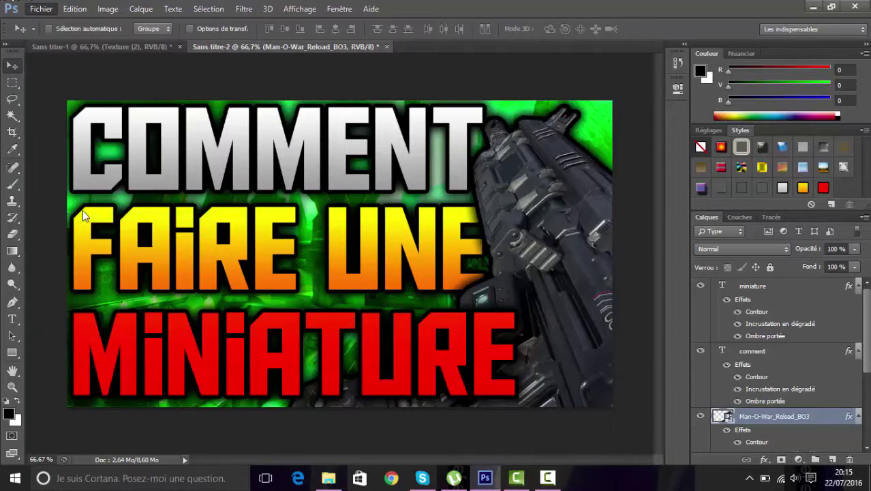
# - Place the Texture (2) image from Desktop > GFX > Miniature C-O-D into the thumbnail
pyautogui.click(530, 119)
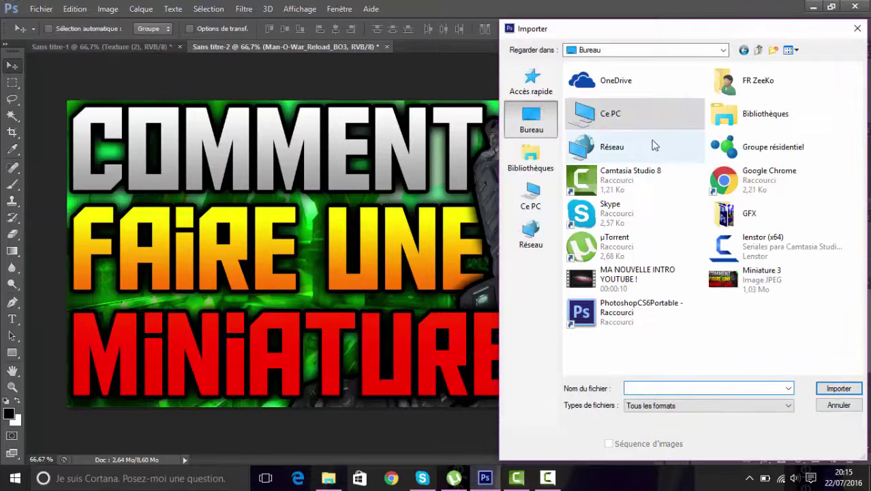
pyautogui.doubleClick(742, 210)
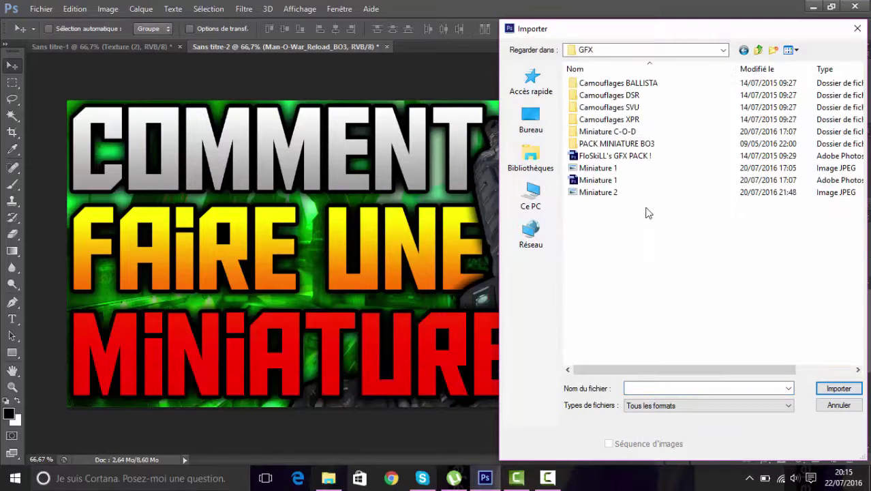
pyautogui.doubleClick(607, 130)
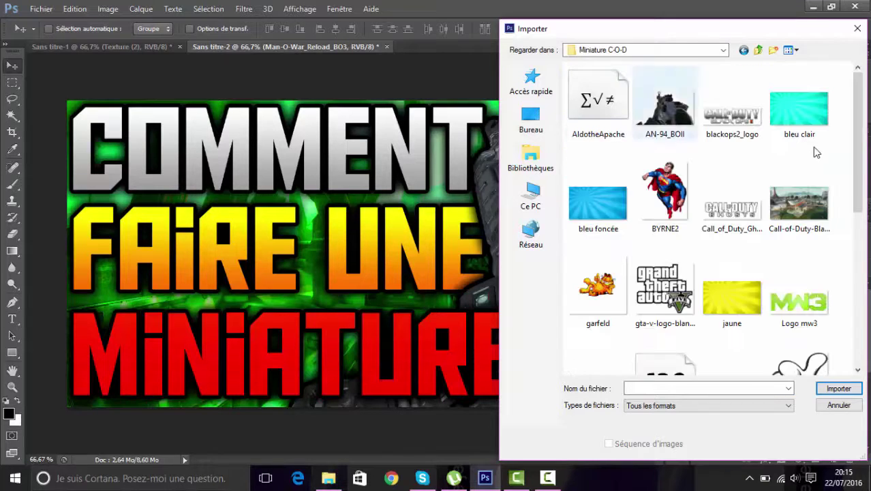
pyautogui.moveTo(857, 143); pyautogui.dragTo(857, 293)
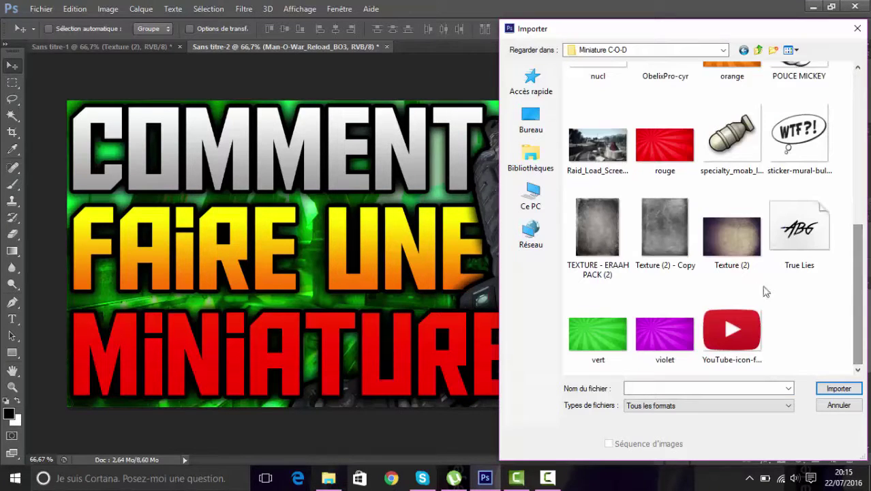
pyautogui.doubleClick(727, 250)
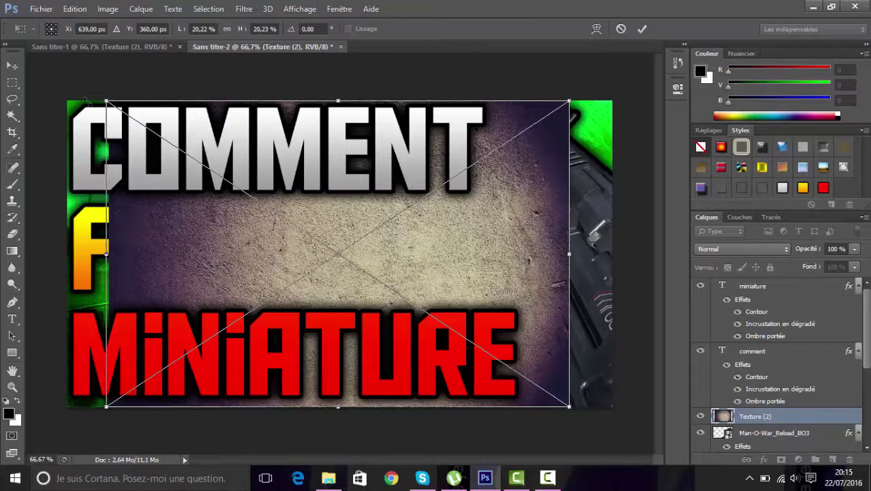
# - Stretch Texture (2) to the canvas's left and right edges, commit, and move its layer up
pyautogui.moveTo(89, 98); pyautogui.dragTo(66, 101)
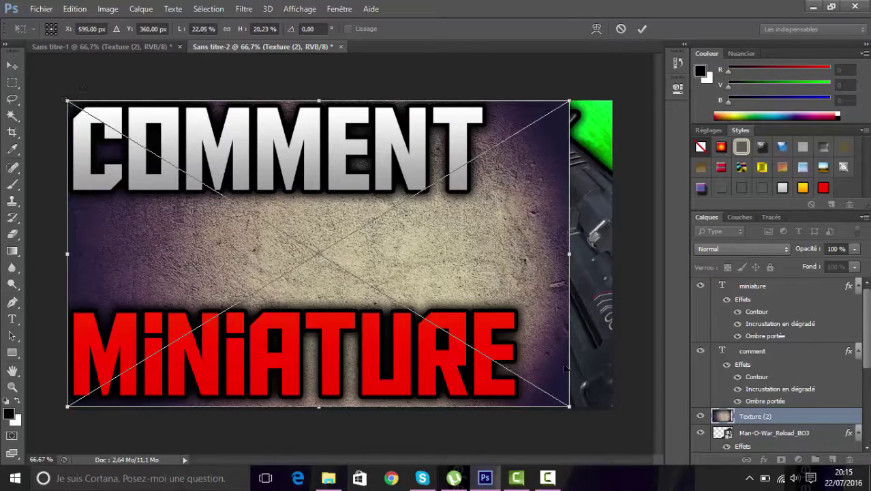
pyautogui.moveTo(574, 409); pyautogui.dragTo(613, 408)
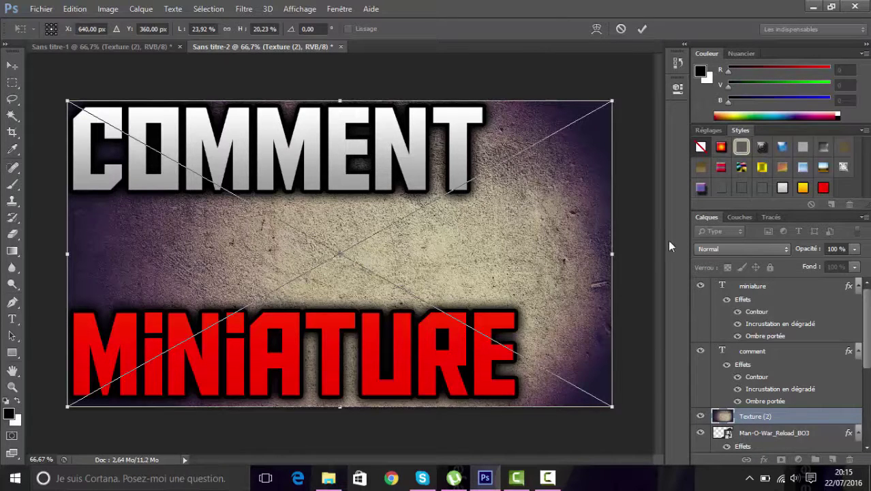
pyautogui.click(643, 29)
pyautogui.moveTo(746, 416); pyautogui.dragTo(739, 254)
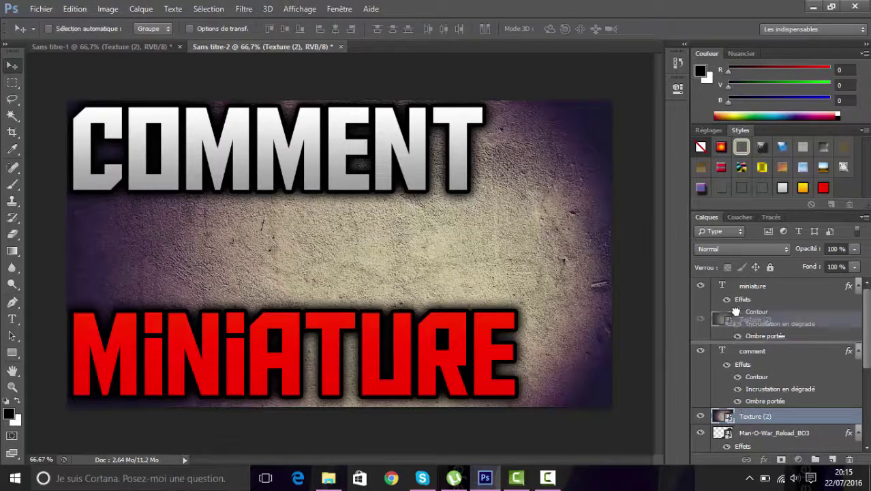
# - Set the Texture (2) layer's blend mode to Incrustation and decline the Microsoft sign-in prompt
pyautogui.click(738, 248)
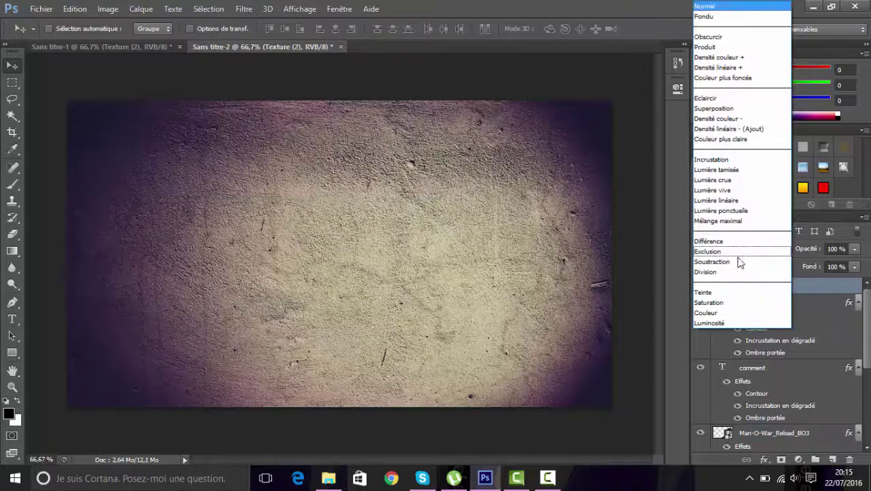
pyautogui.click(729, 161)
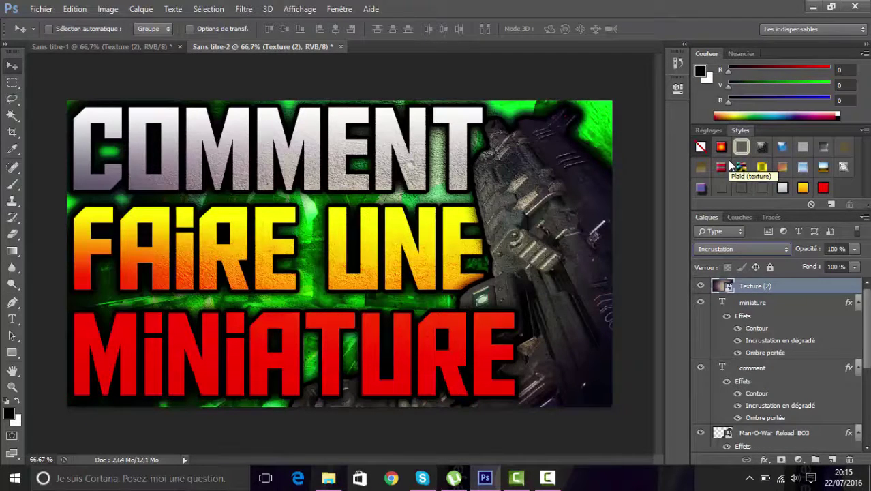
pyautogui.press('super+s')
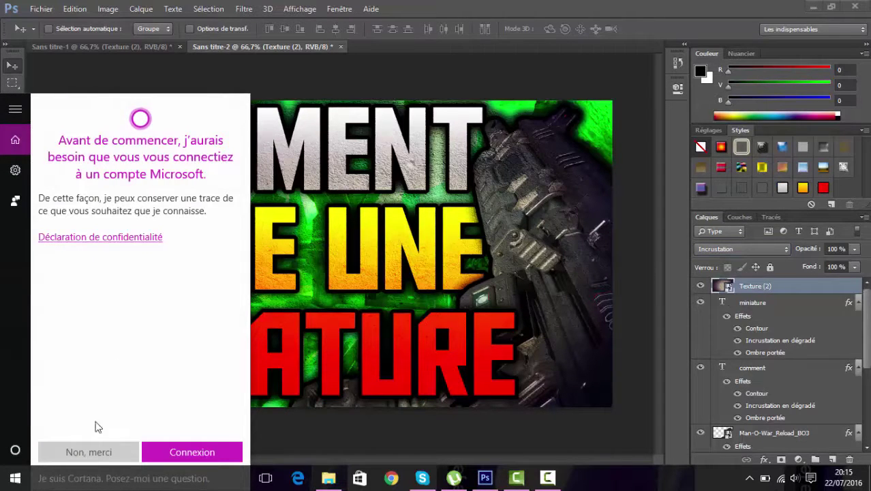
pyautogui.click(89, 447)
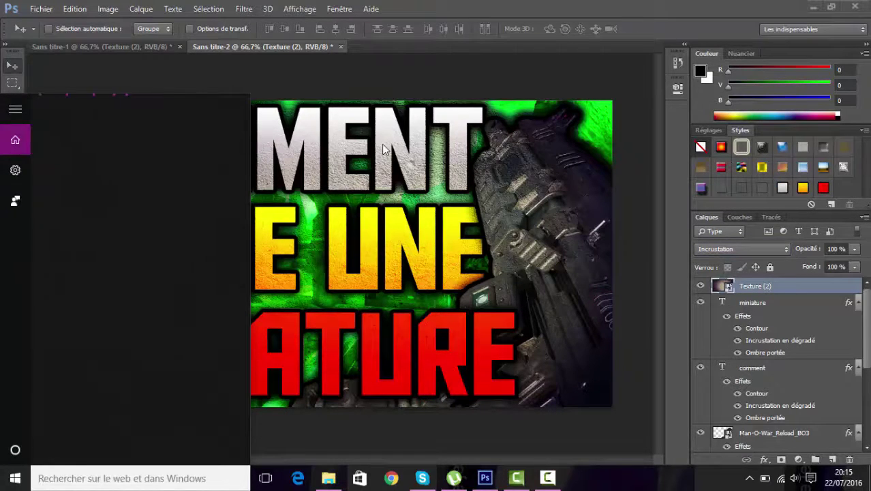
# - Dismiss the Cortana panel and select the faire une text layer
pyautogui.click(313, 87)
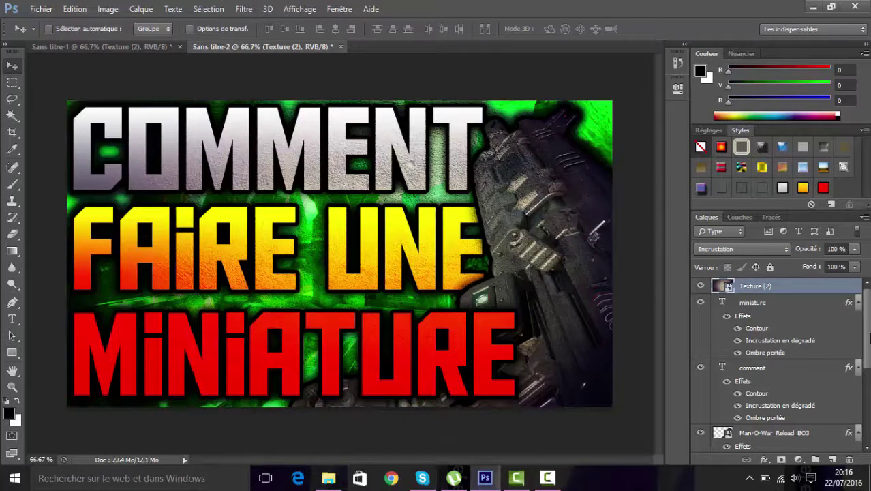
pyautogui.moveTo(867, 330); pyautogui.dragTo(866, 392)
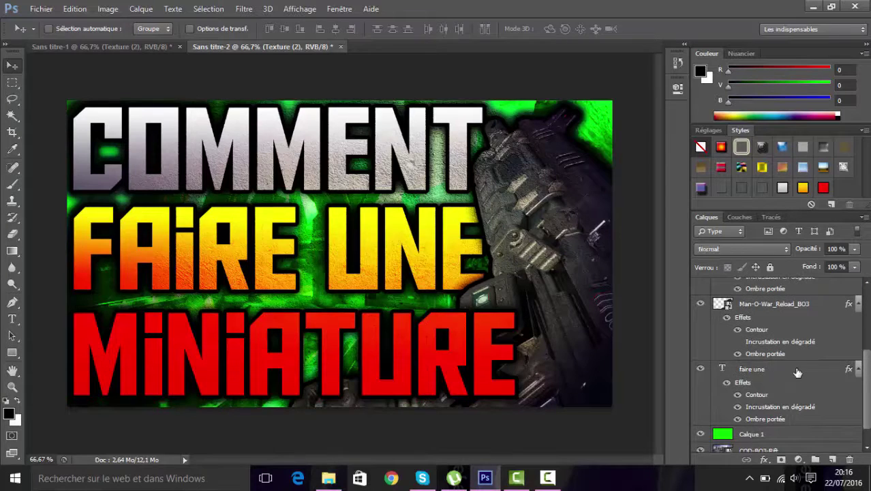
pyautogui.click(797, 371)
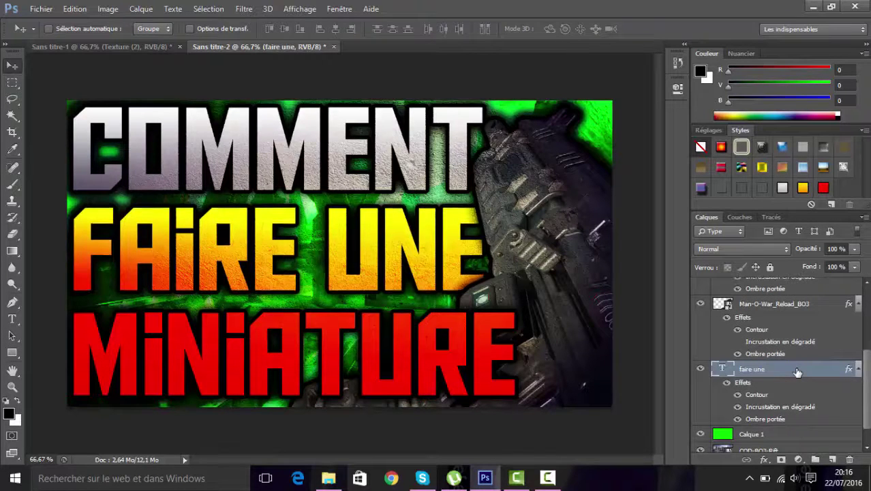
# - Start a Save As and name the file Miniture 4
pyautogui.click(41, 9)
pyautogui.click(98, 164)
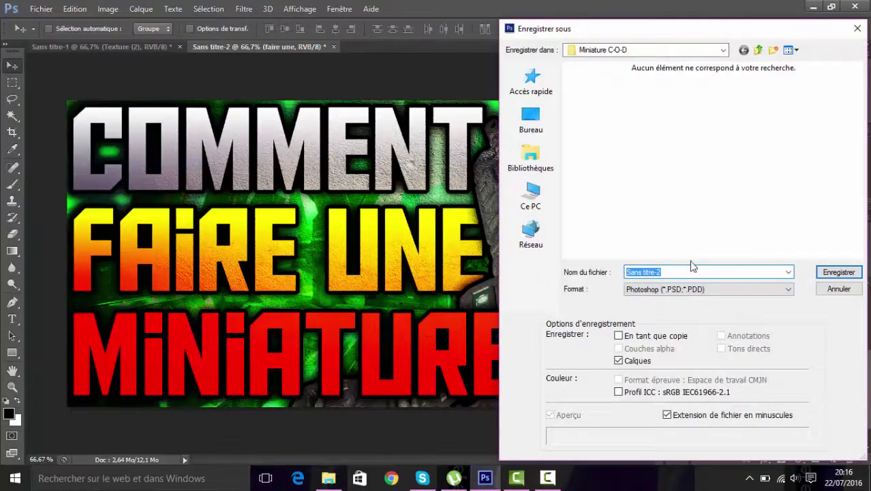
pyautogui.press('BackSpace')
pyautogui.write('Miniture 3')
pyautogui.press('BackSpace')
pyautogui.write('4')
# - Save it as a JPEG on the desktop at quality 12, then minimise Photoshop
pyautogui.click(711, 289)
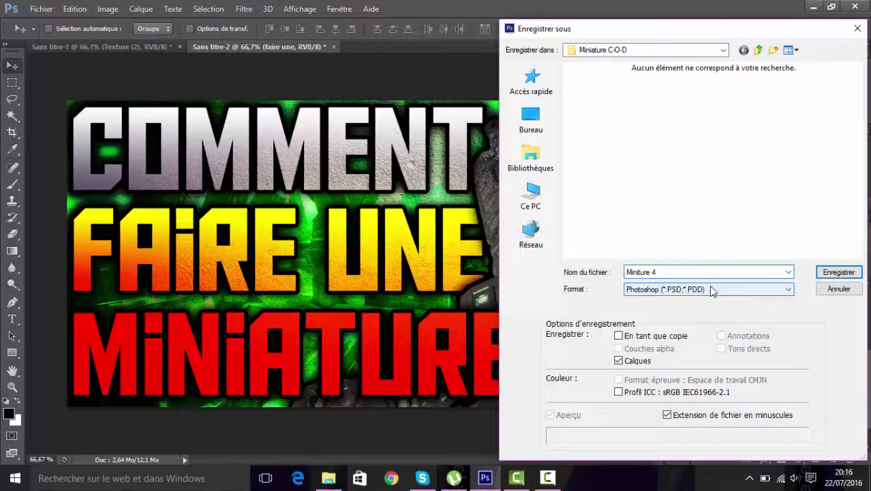
pyautogui.click(678, 384)
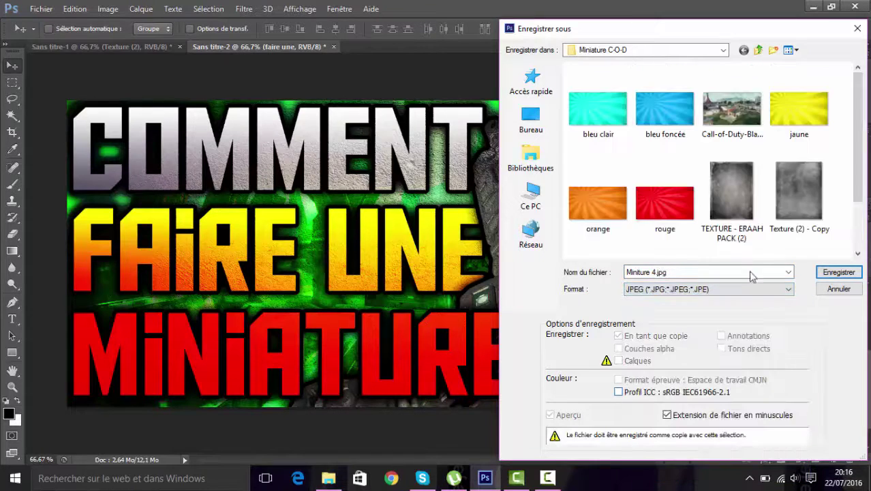
pyautogui.click(531, 117)
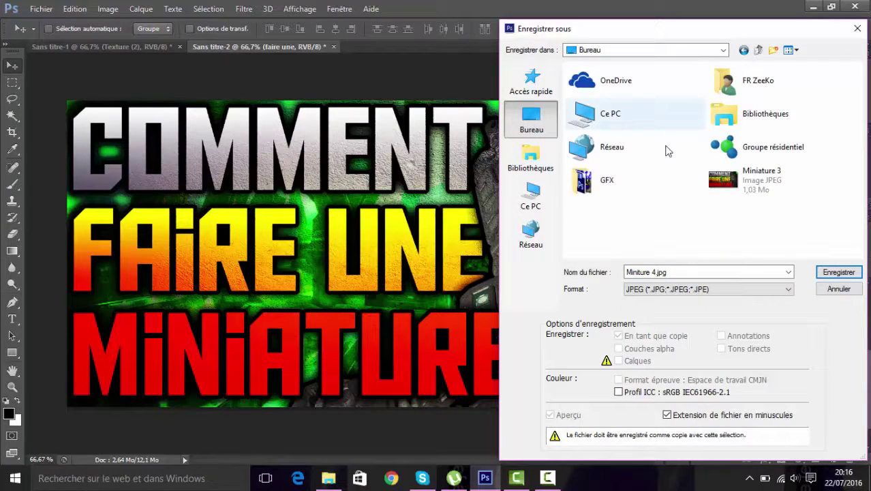
pyautogui.click(838, 272)
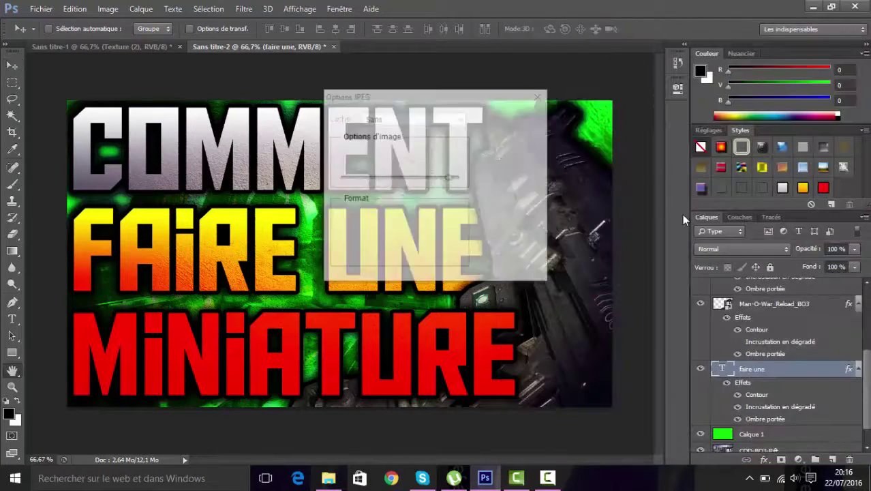
pyautogui.moveTo(450, 177); pyautogui.dragTo(481, 185)
pyautogui.click(507, 119)
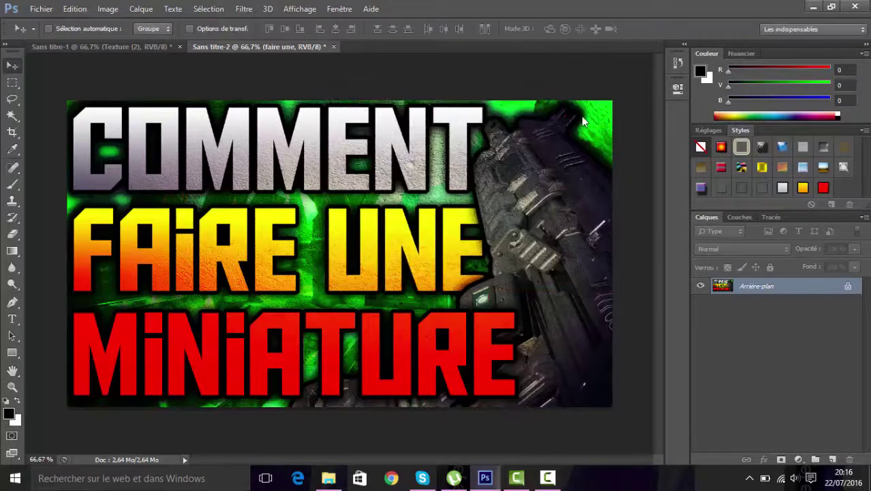
pyautogui.click(818, 7)
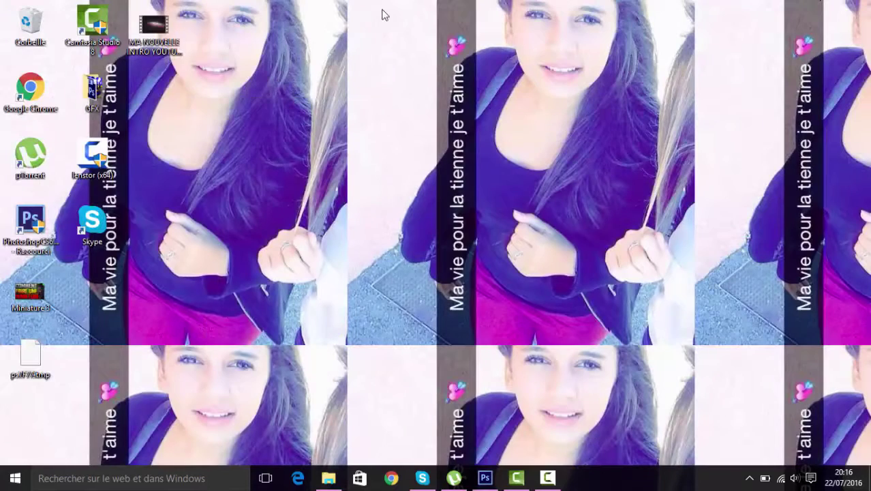
# - Open Miniture 4 from the desktop in Windows Photo Viewer
pyautogui.doubleClick(22, 367)
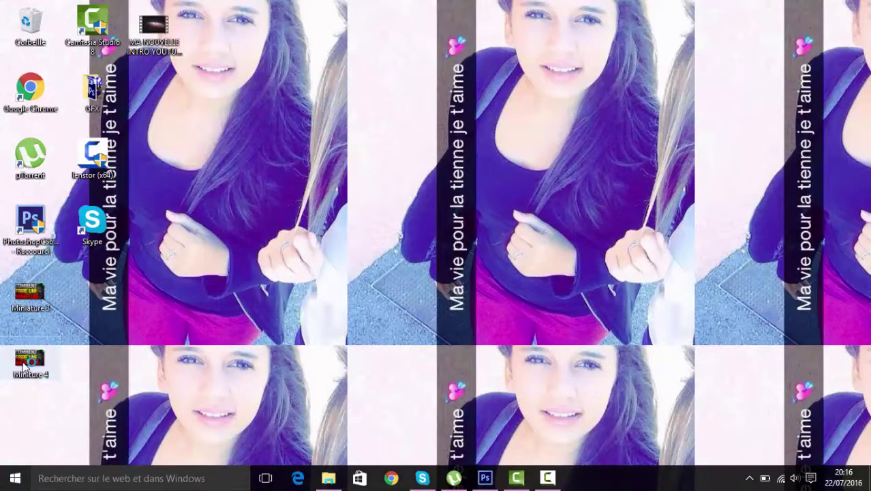